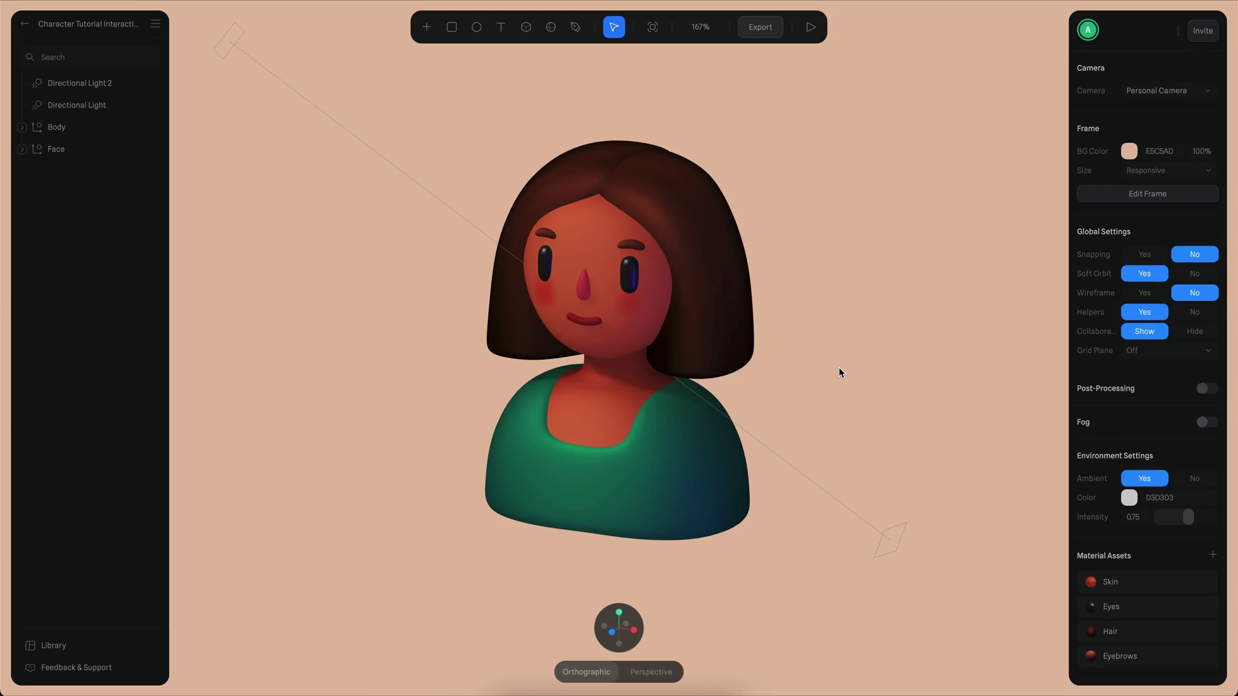
Add a Look At event to the Face group and set its distance to 2000
alt+drag(836, 370, 846, 344)
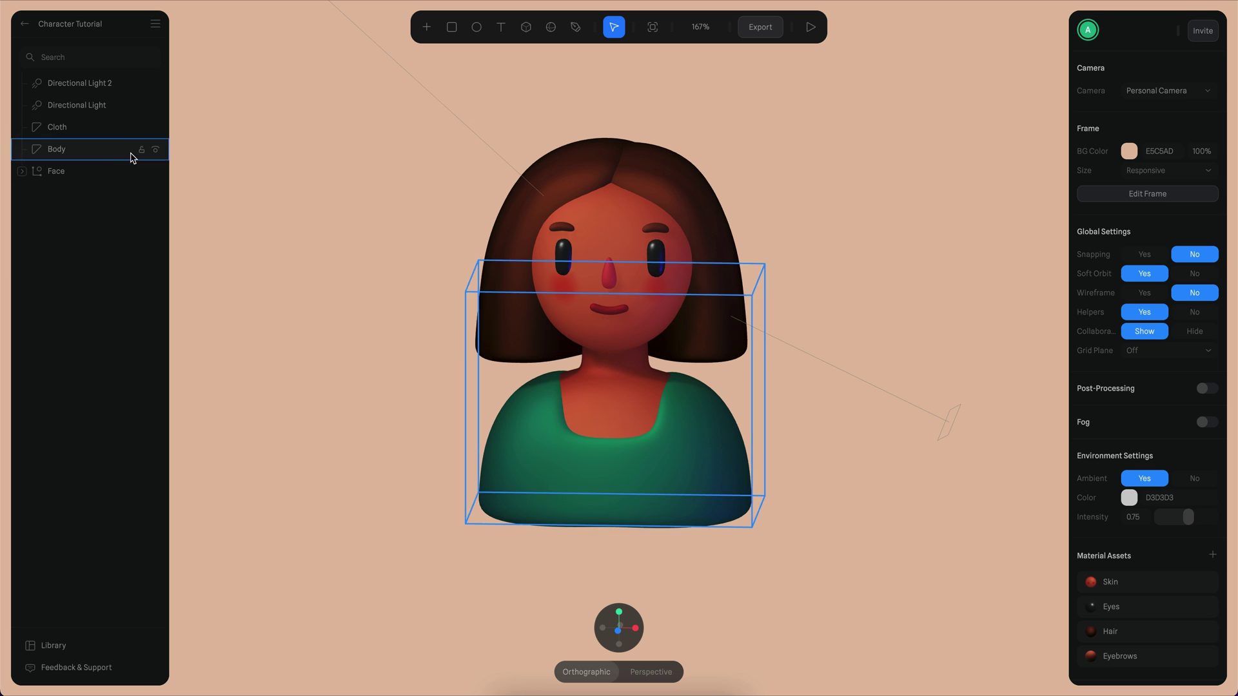
click(56, 173)
mouse_move(938, 267)
alt+mouse_down()
mouse_move(965, 262)
mouse_move(931, 263)
alt+mouse_up()
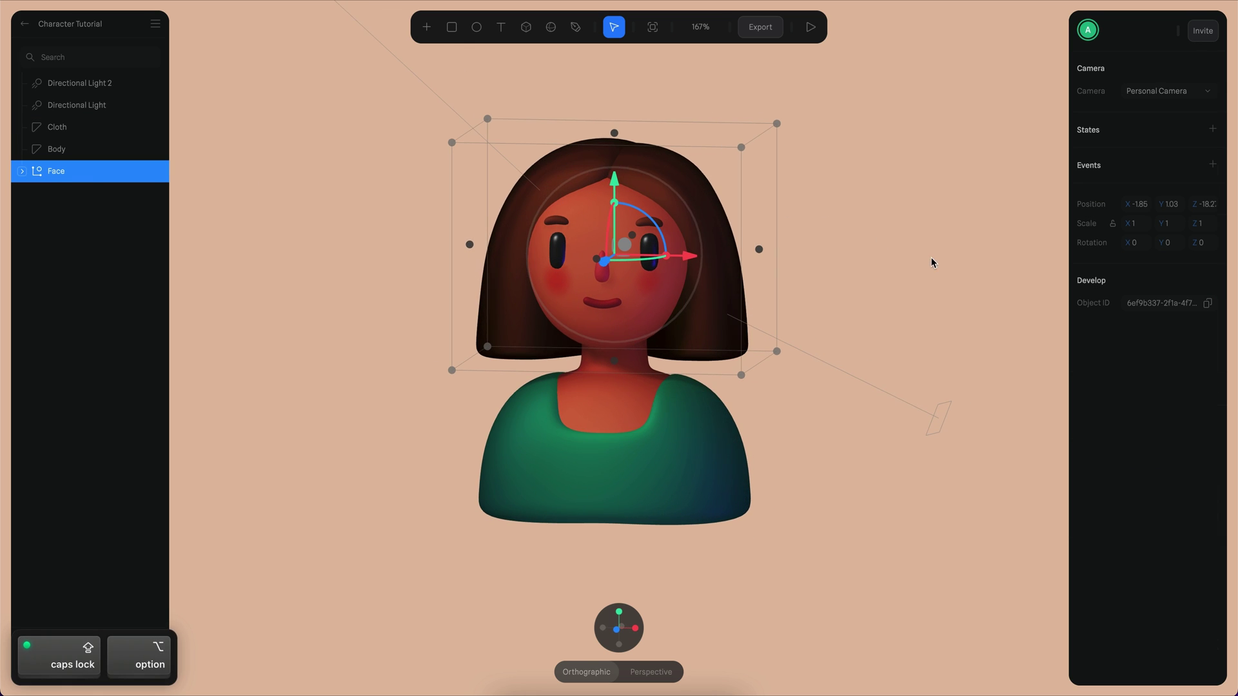
click(1213, 165)
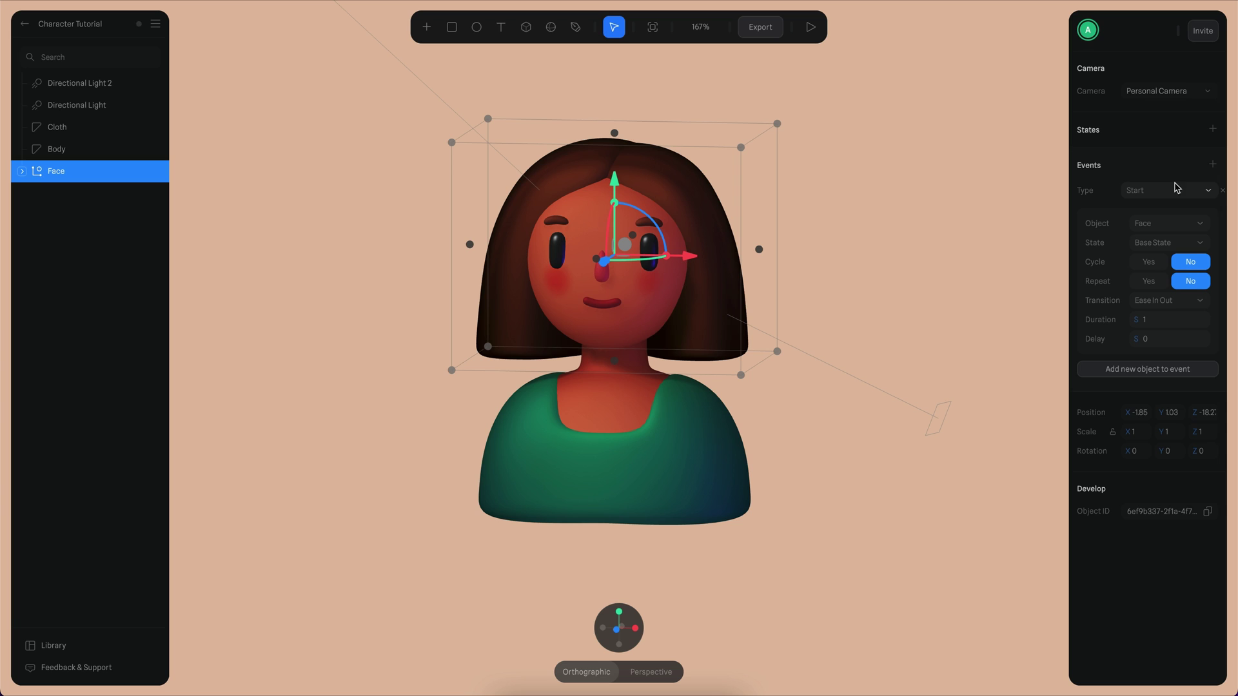
click(1174, 190)
click(1159, 208)
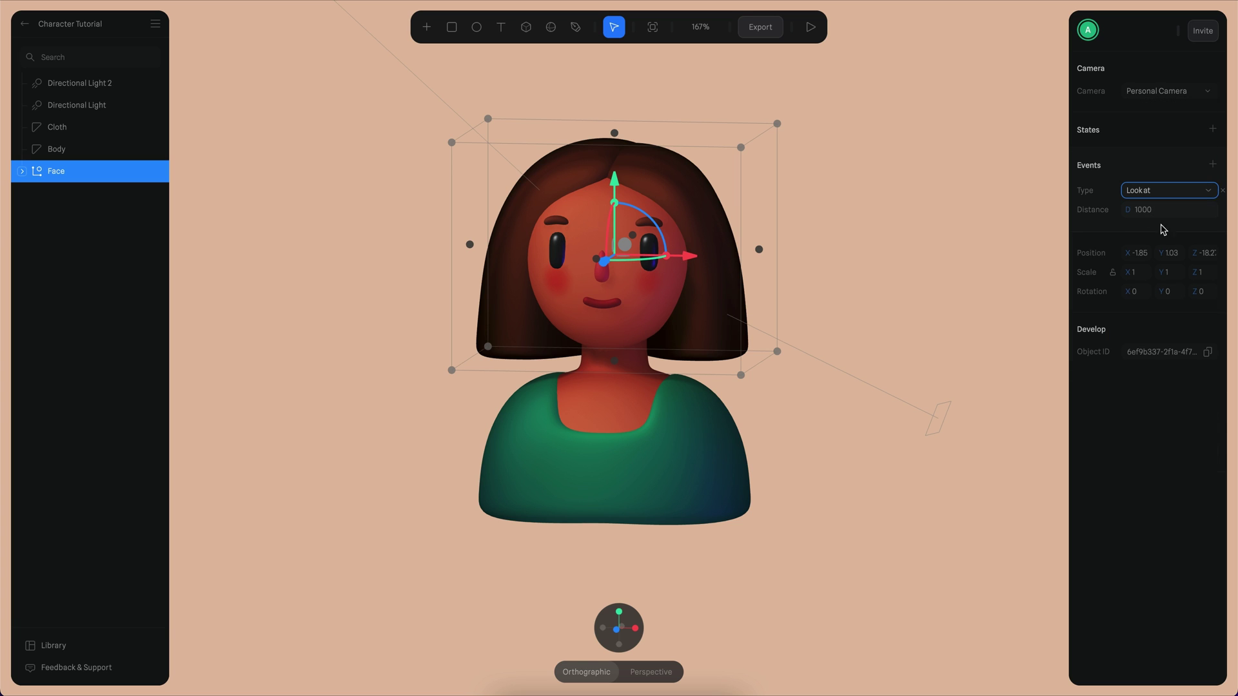
click(1163, 211)
text(2000)
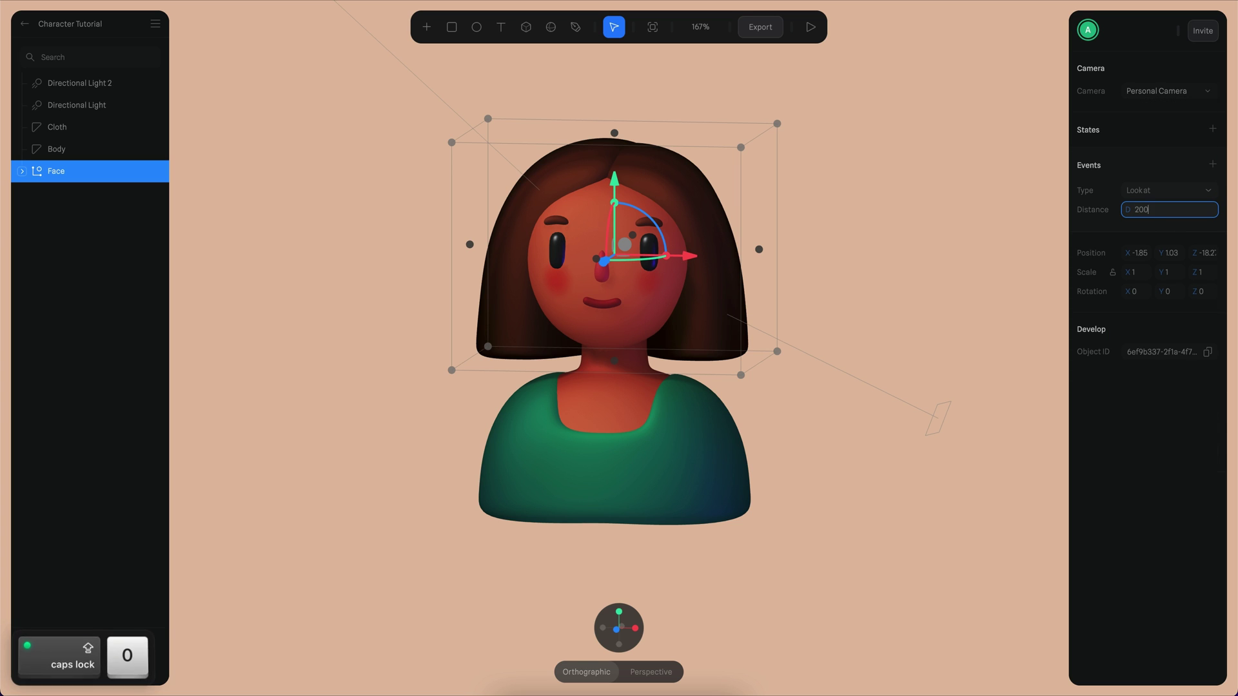
key(Return)
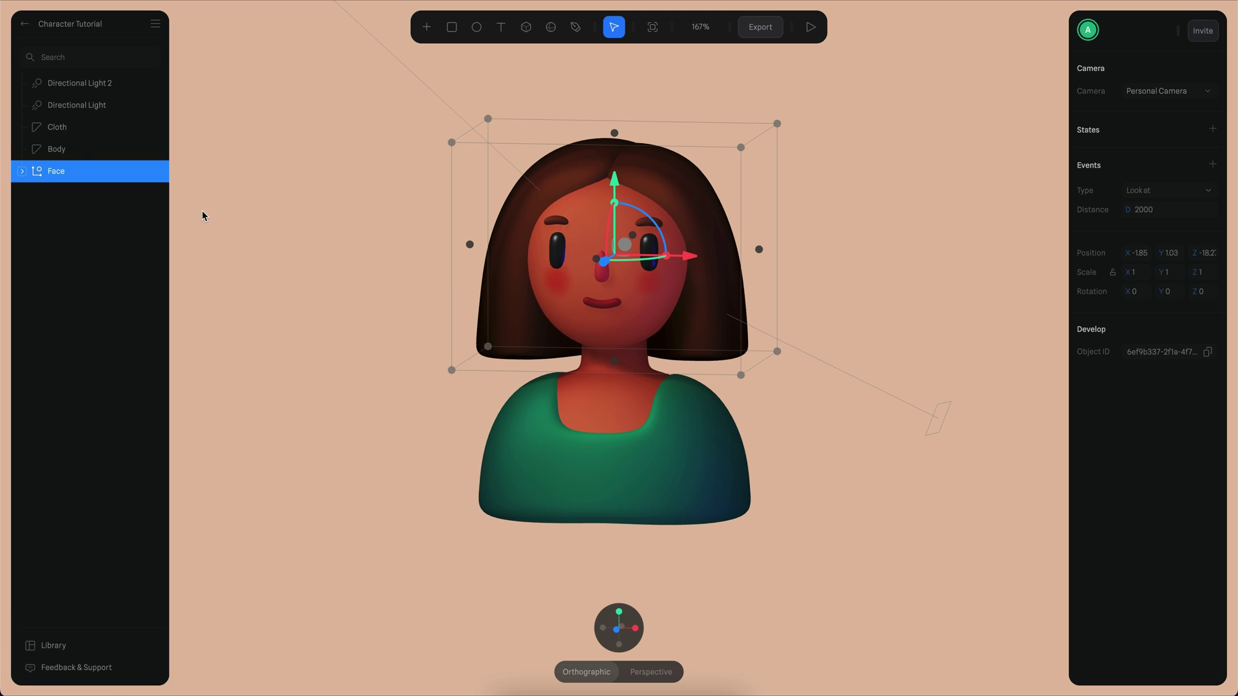
Group the Cloth and Body objects together and name the group Body
click(61, 148)
super+click(78, 128)
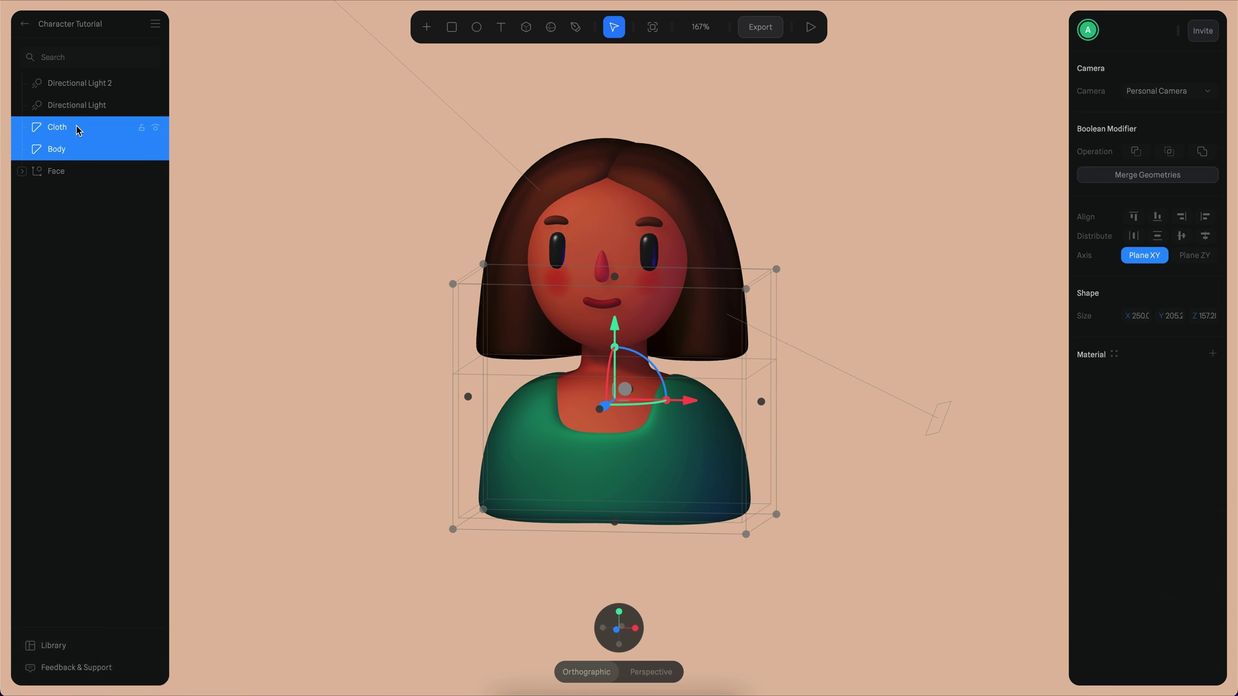
key(super+g)
double_click(75, 128)
text(By)
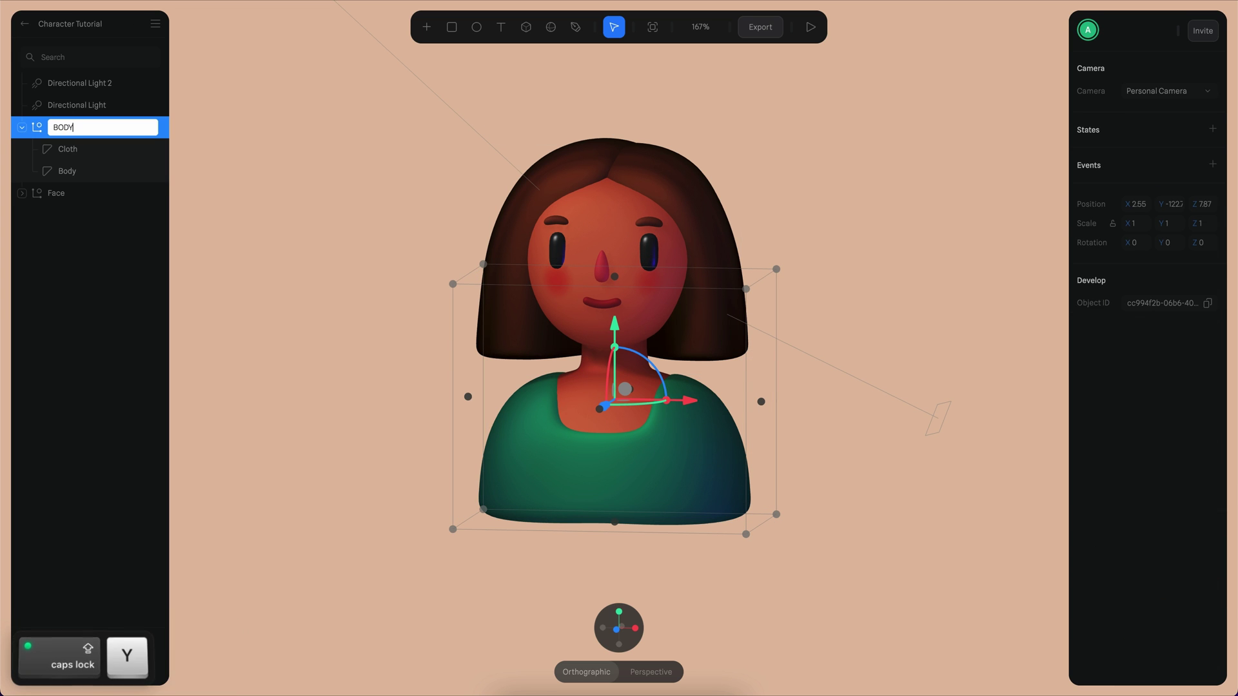
key(BackSpace)
text(ody)
key(Return)
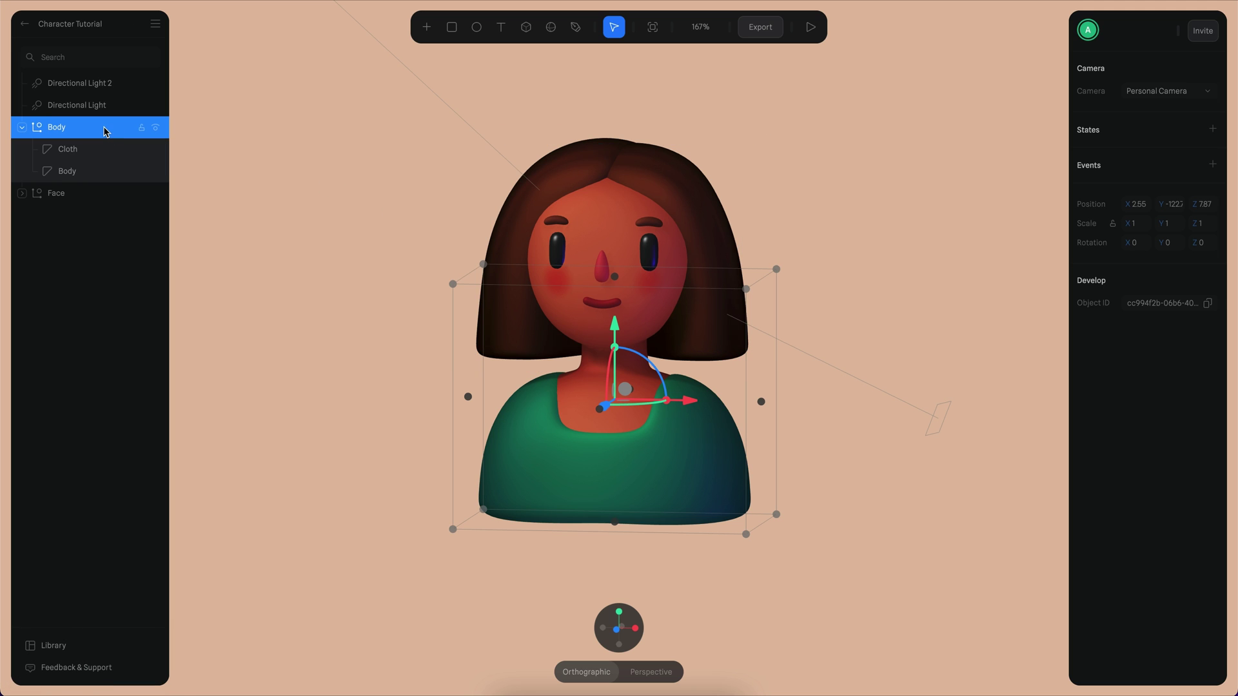
Raise only the Body group's pivot point vertically to about the middle of the face
key(alt+super)
key(super)
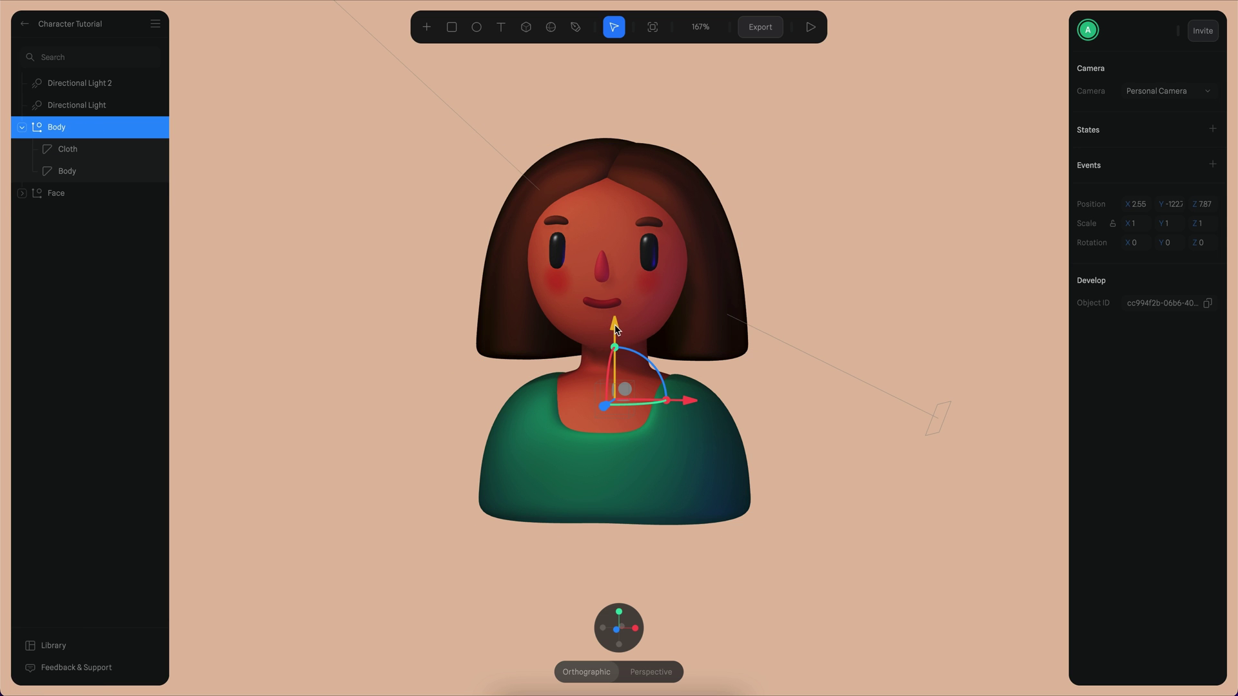
drag(614, 323, 614, 213)
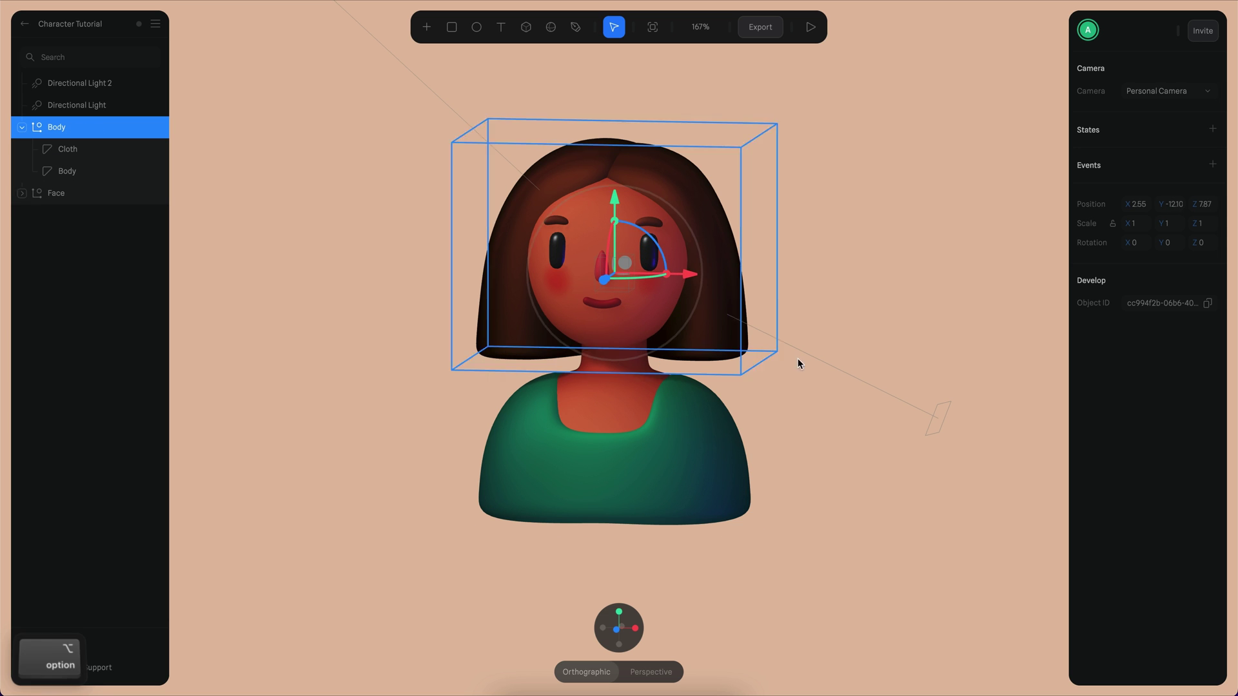
alt+drag(798, 358, 837, 422)
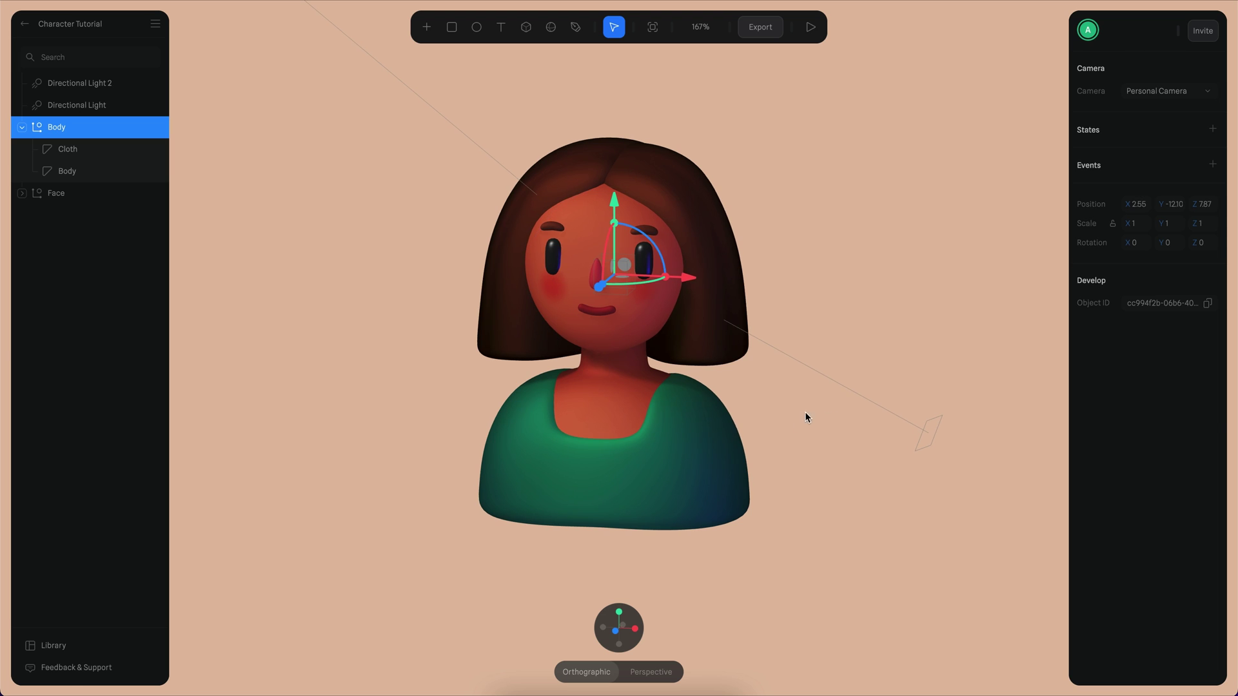
key(Escape)
Add a Look At event to the Body group and set its distance to 40
click(626, 447)
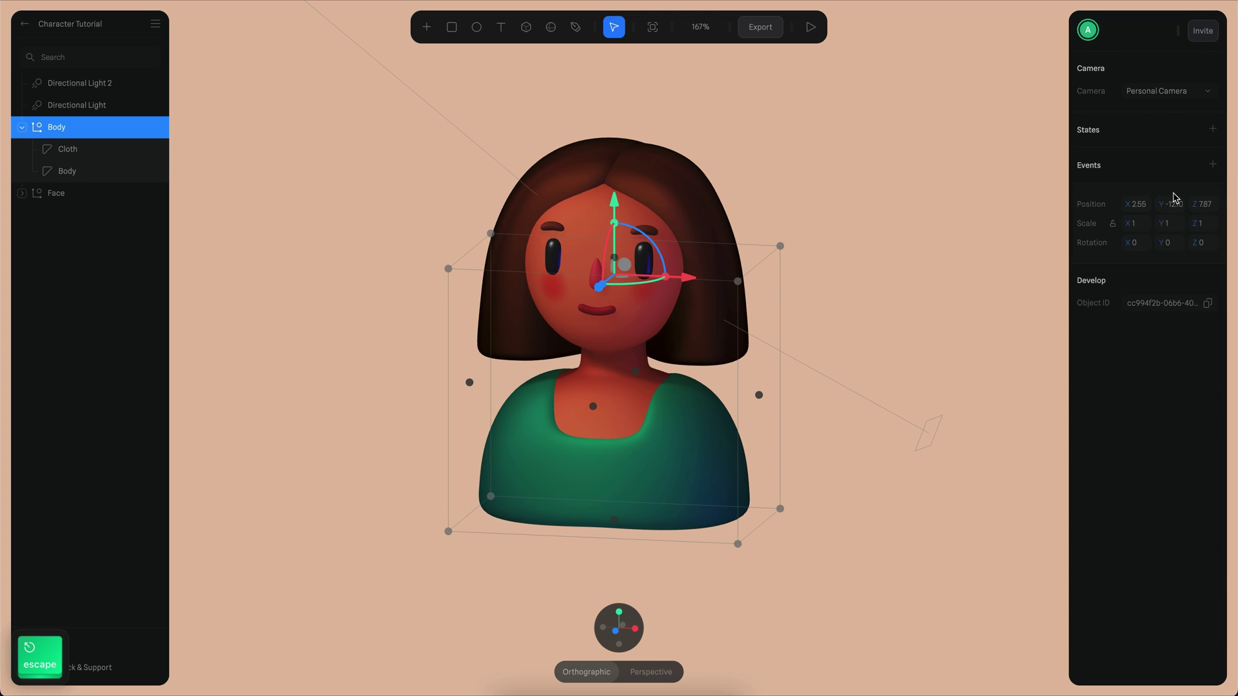
click(1213, 166)
click(1176, 192)
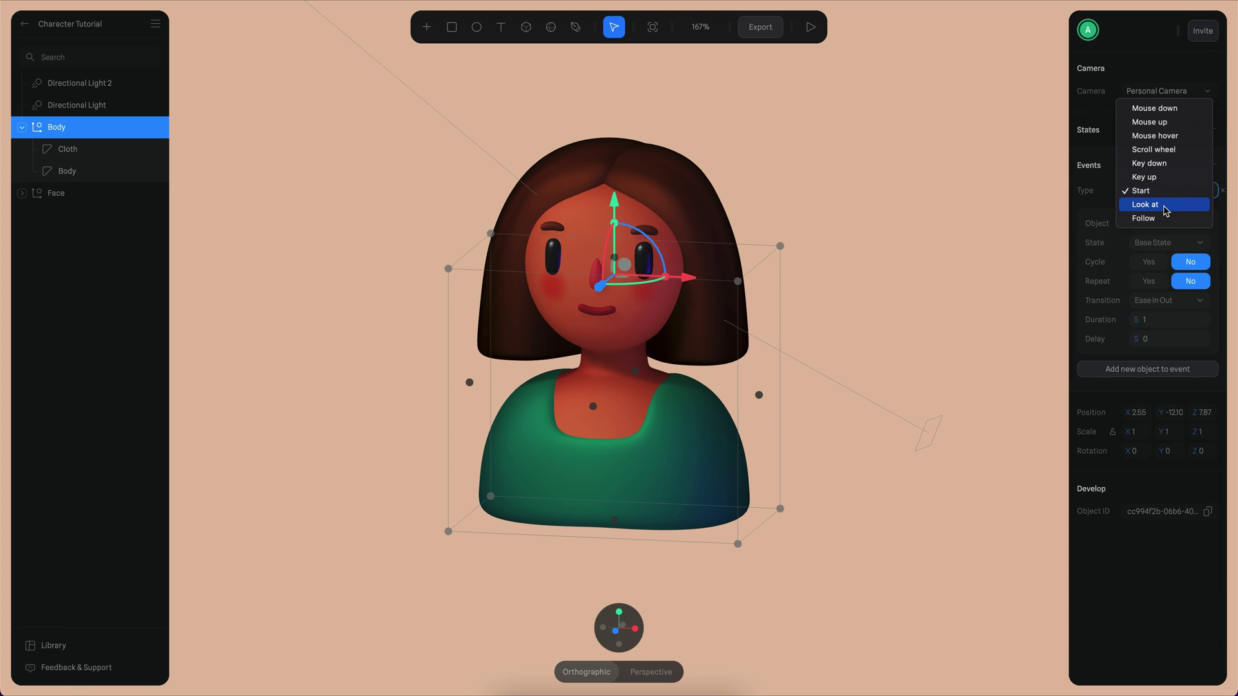
click(1167, 204)
click(1167, 212)
text(4000)
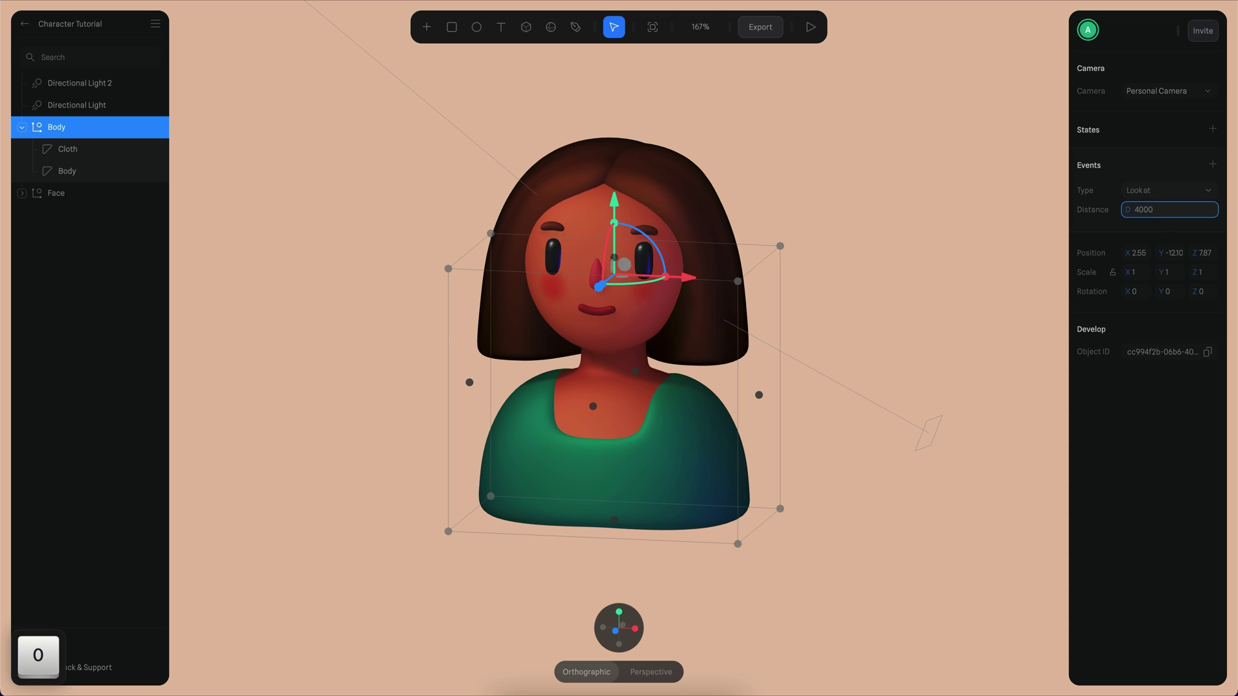
key(Return)
click(904, 316)
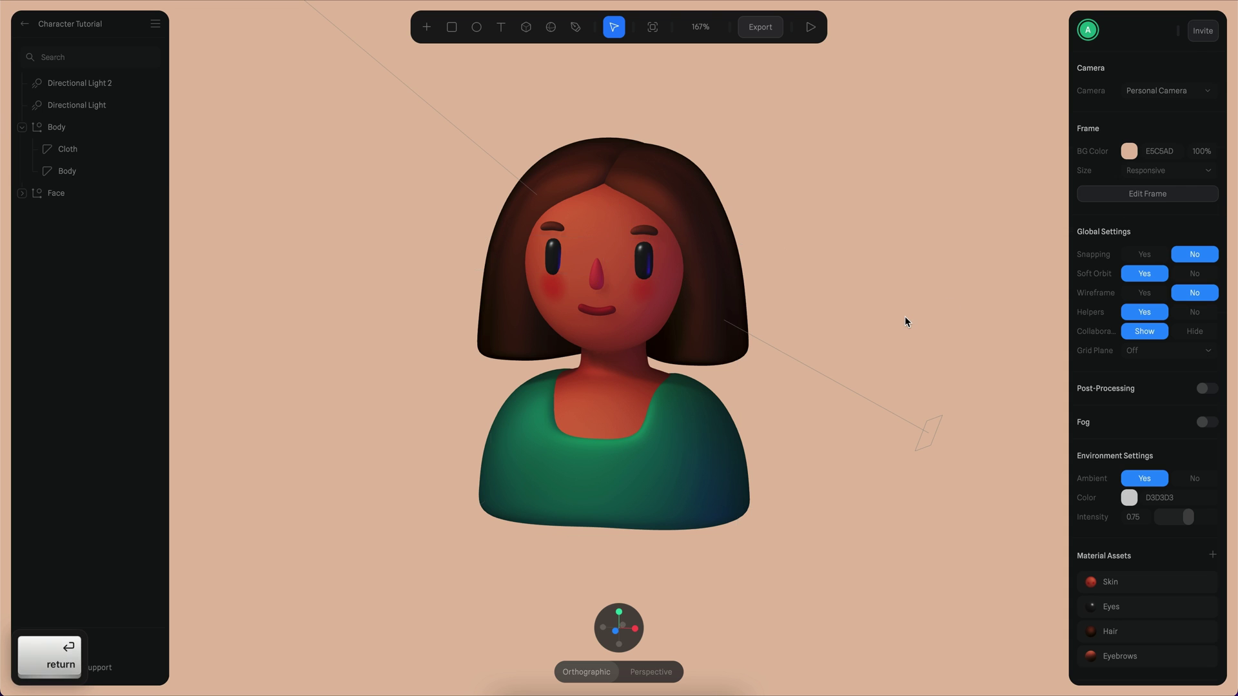
Preview the character's cursor-following interaction from the front view, then return to editing
key(alt+r)
super+scroll(767, 445, up, 2)
super+scroll(767, 444, up, 2)
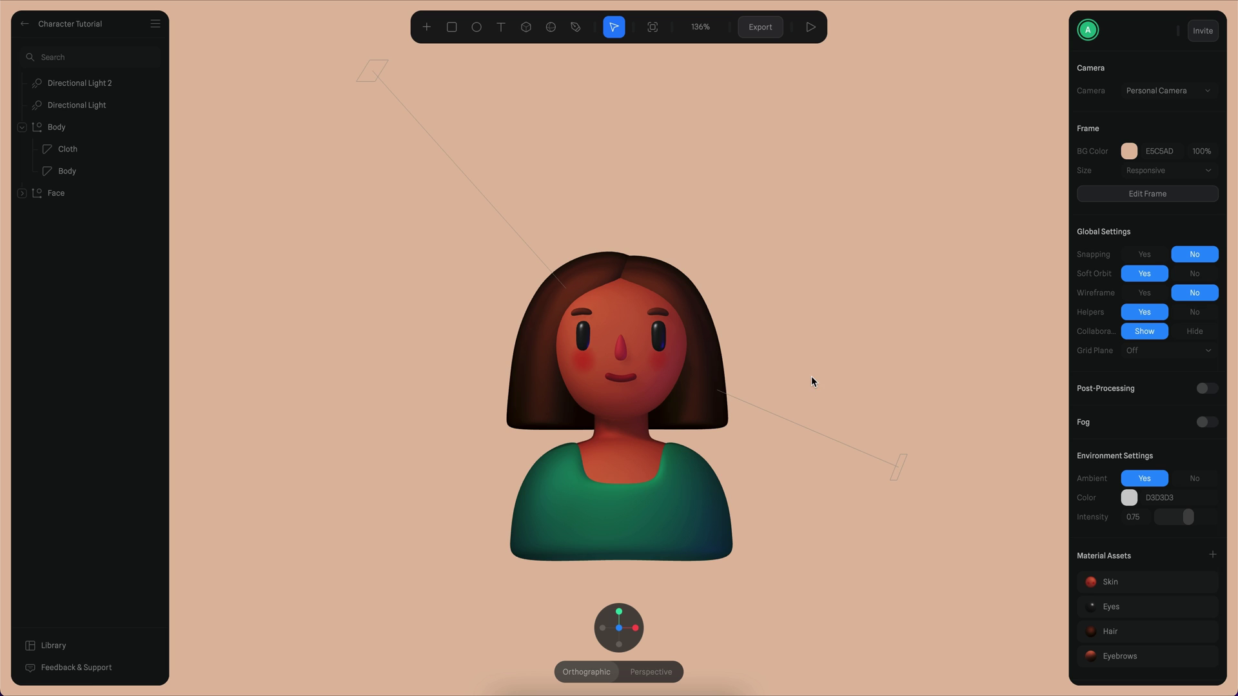
alt+right_drag(813, 377, 816, 299)
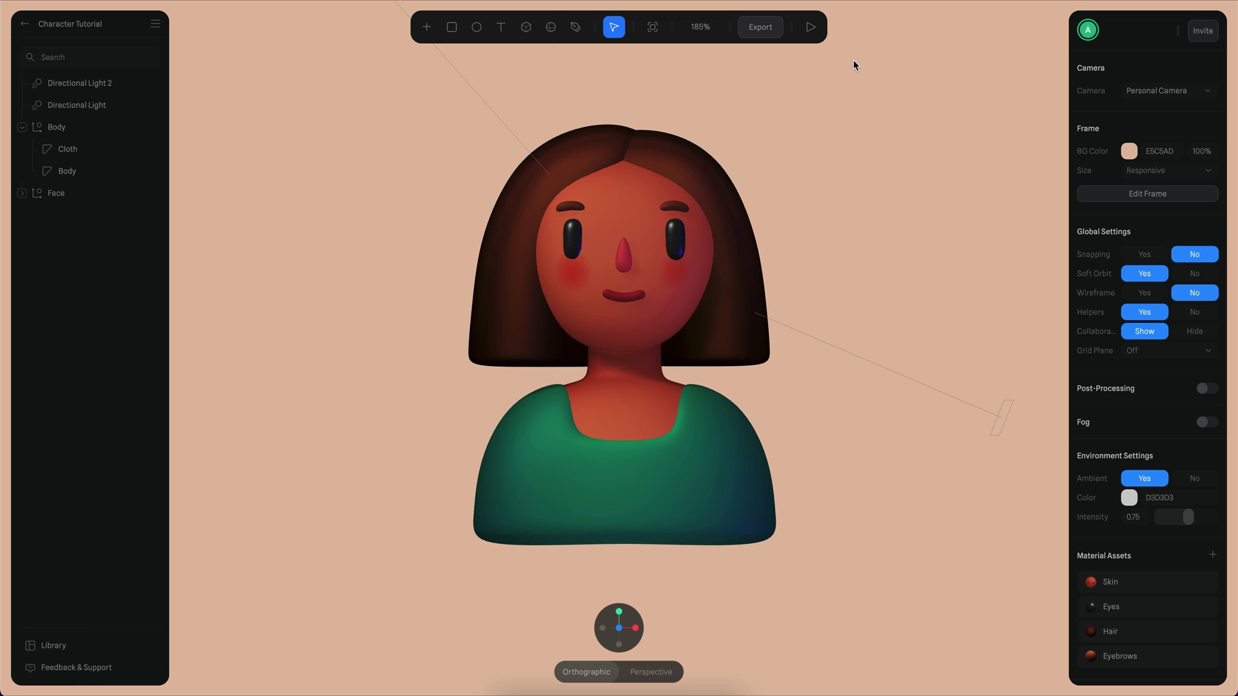
click(811, 27)
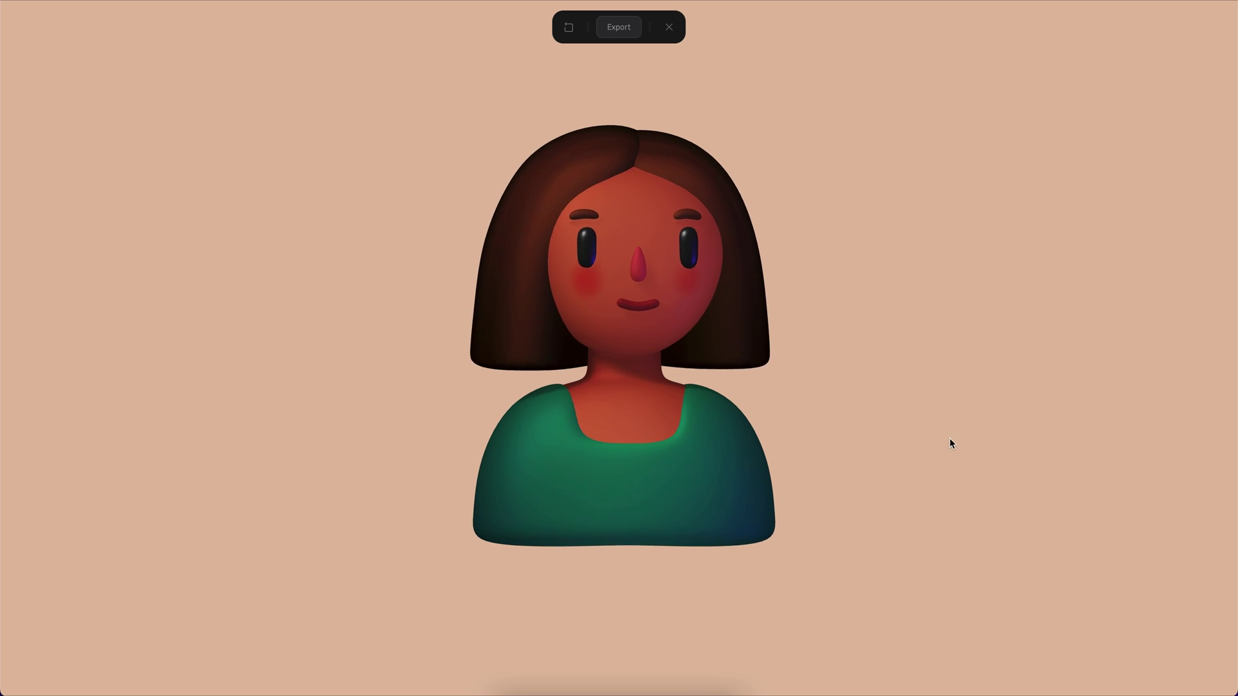
click(668, 27)
Set the Face group's Look At distance to 1000 and preview the interaction again
click(698, 213)
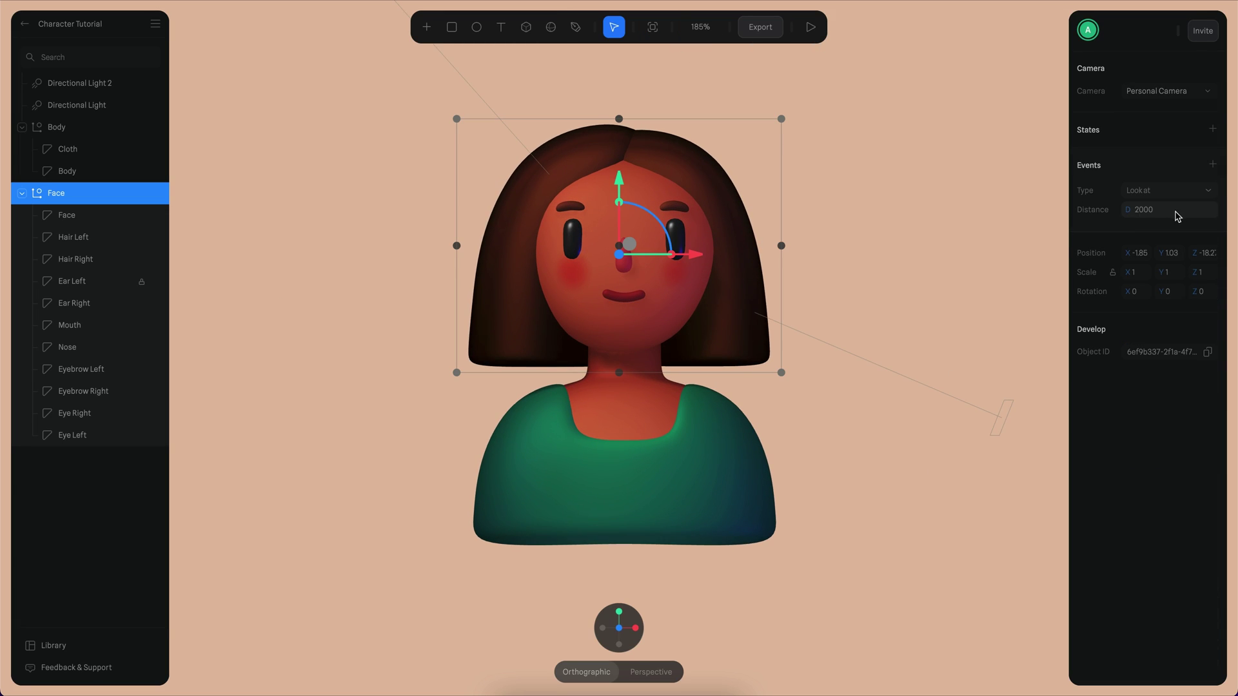
text(1000)
key(Return)
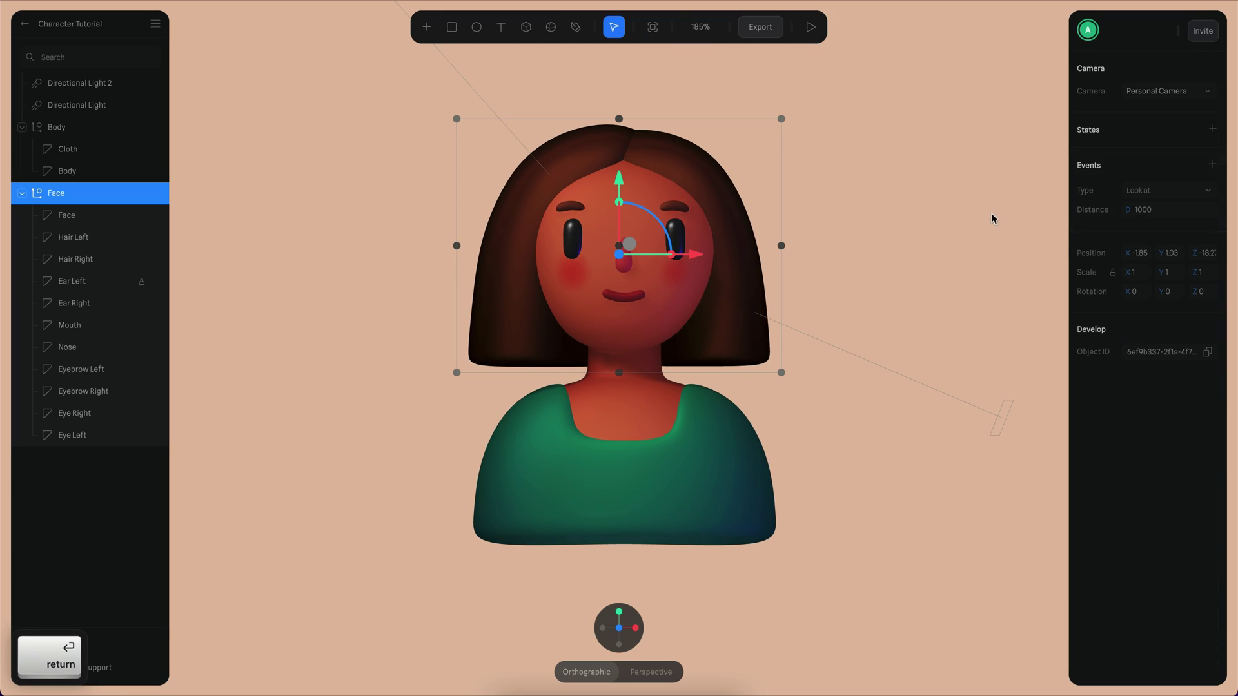
click(810, 26)
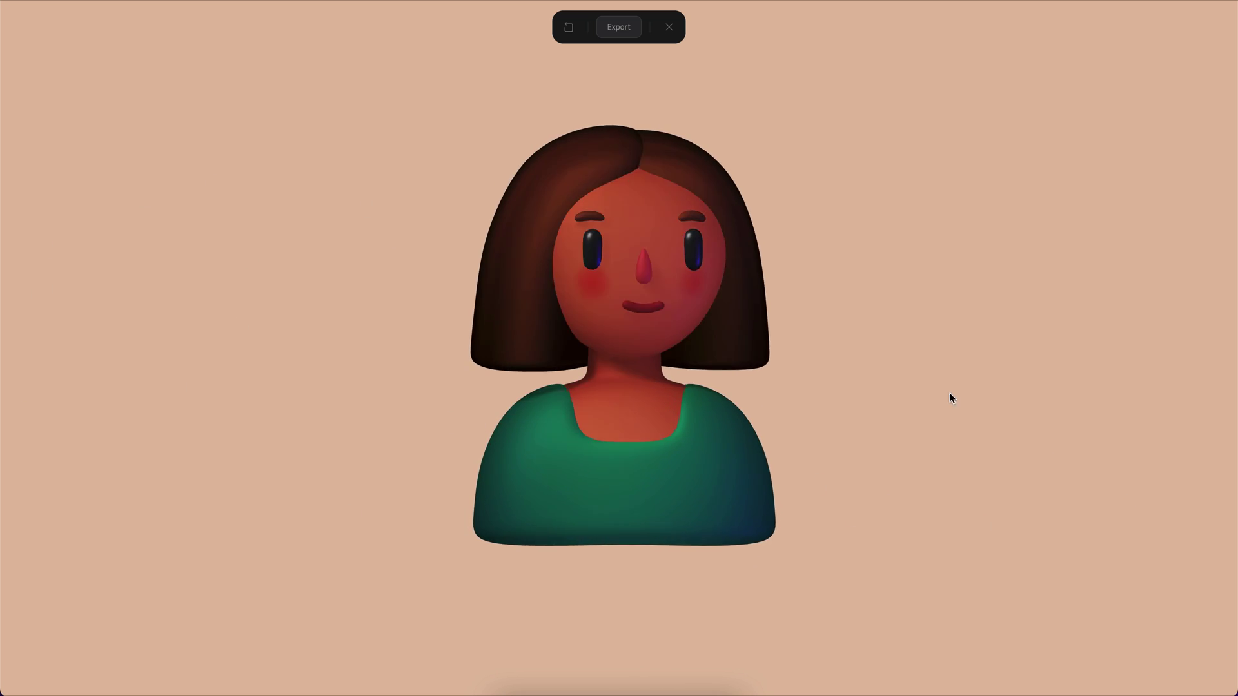
click(669, 27)
Add a small sphere about 17 units in size in the empty space beside the top of the head
click(452, 26)
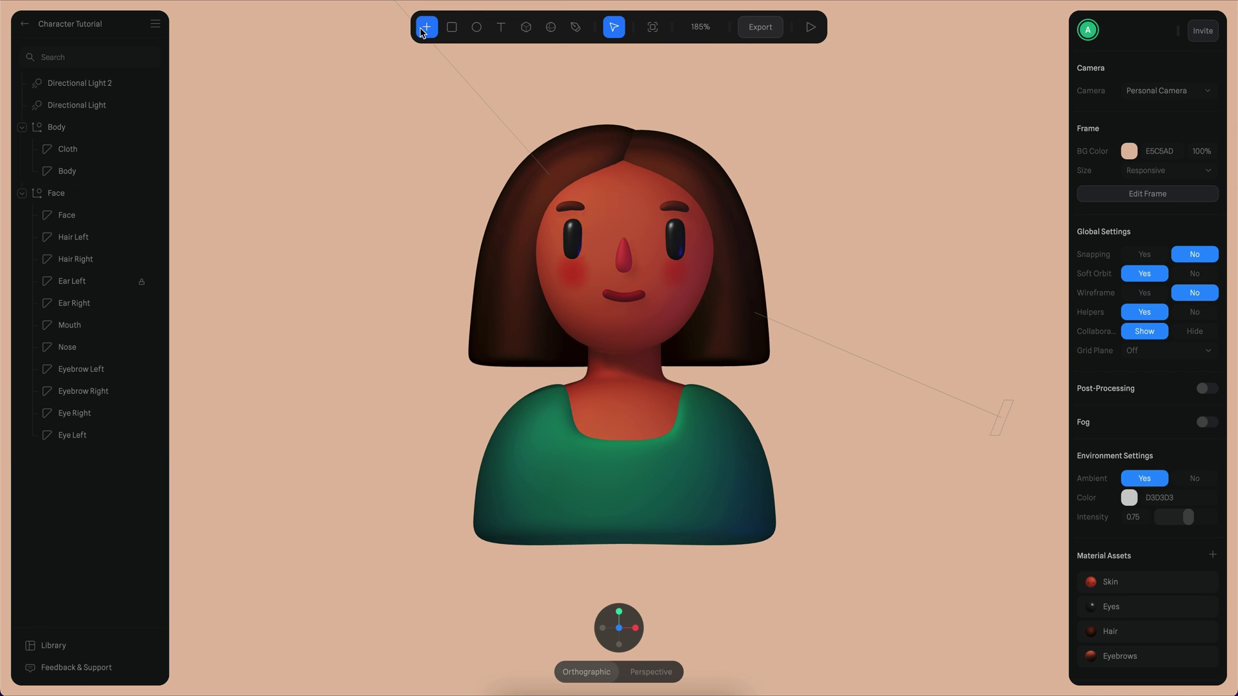
click(426, 26)
scroll(469, 267, down, 1)
click(469, 256)
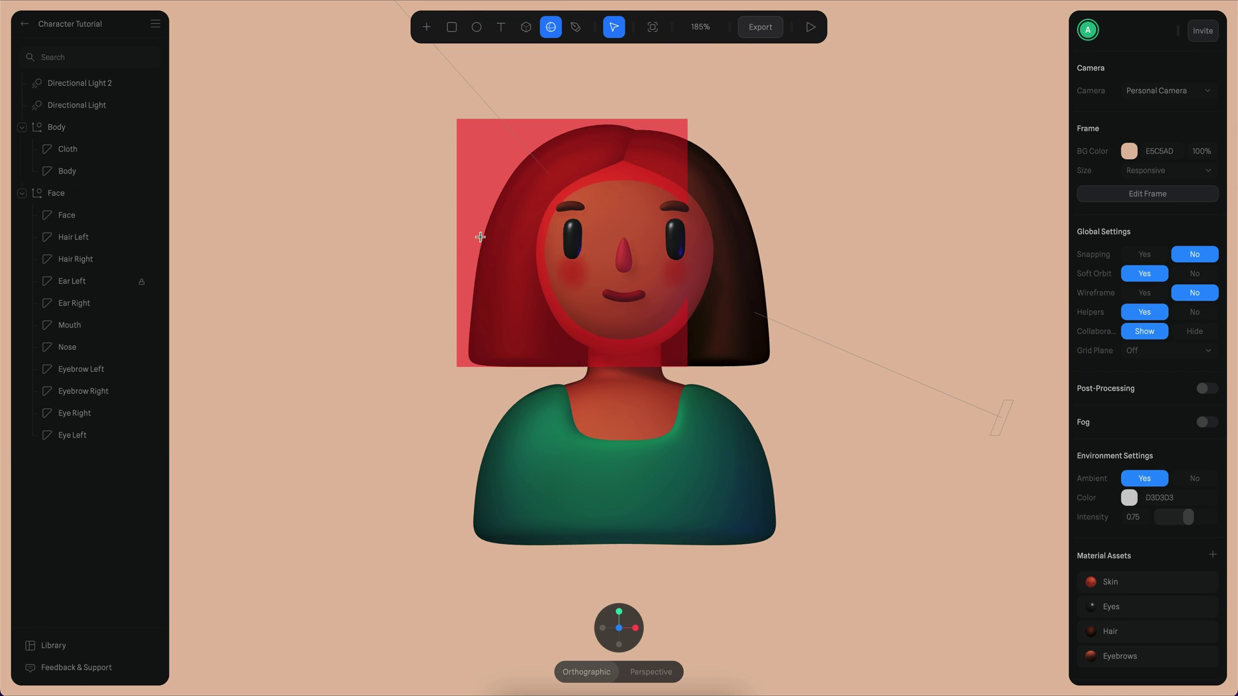
shift+click(849, 169)
shift+drag(854, 178, 853, 177)
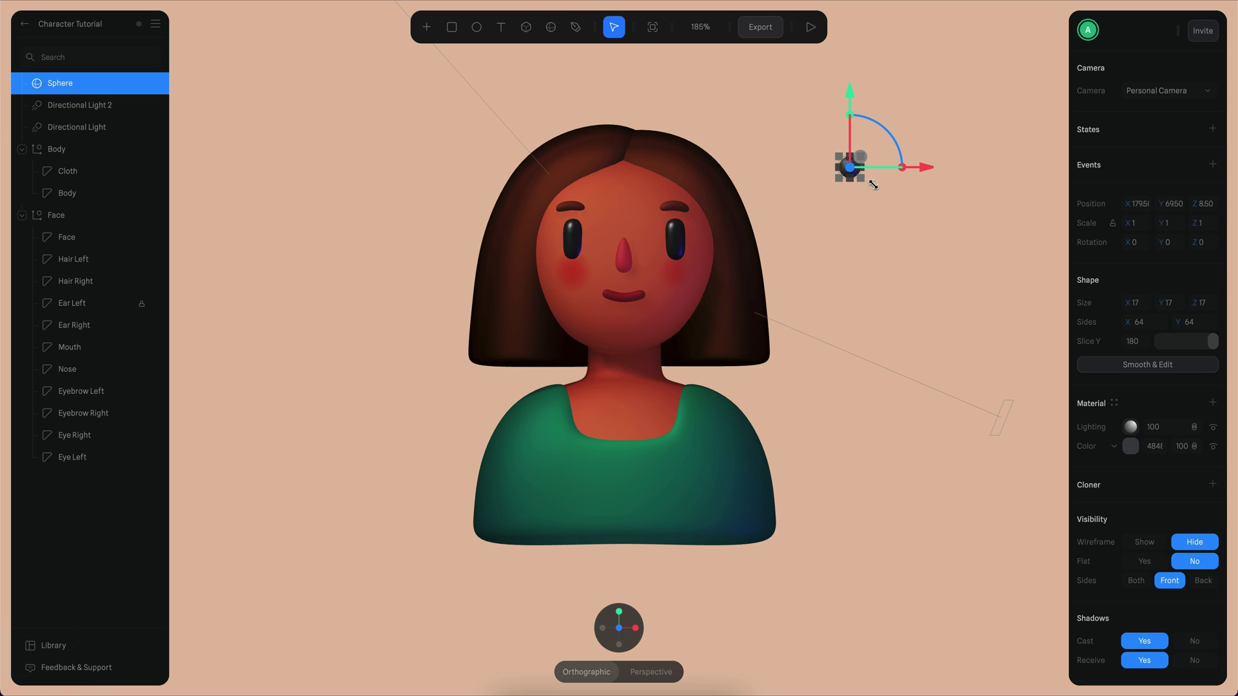
Set the small sphere's sides to 16 in both X and Y
text(16)
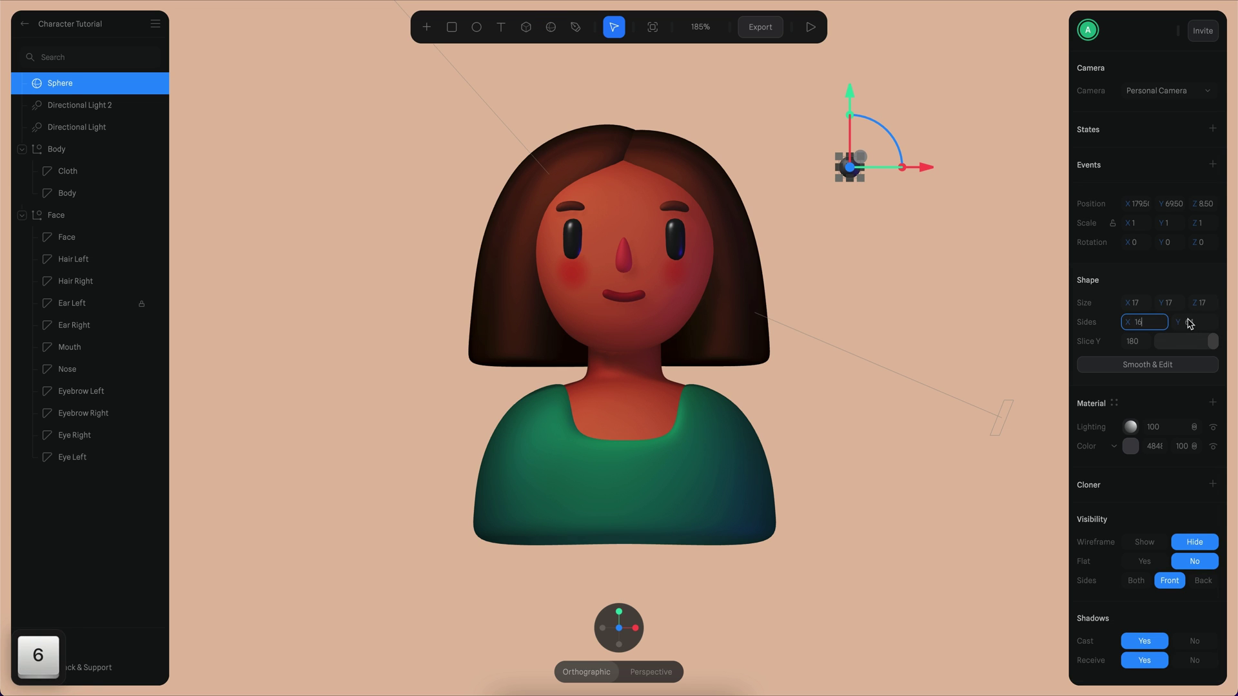
text(16)
key(Return)
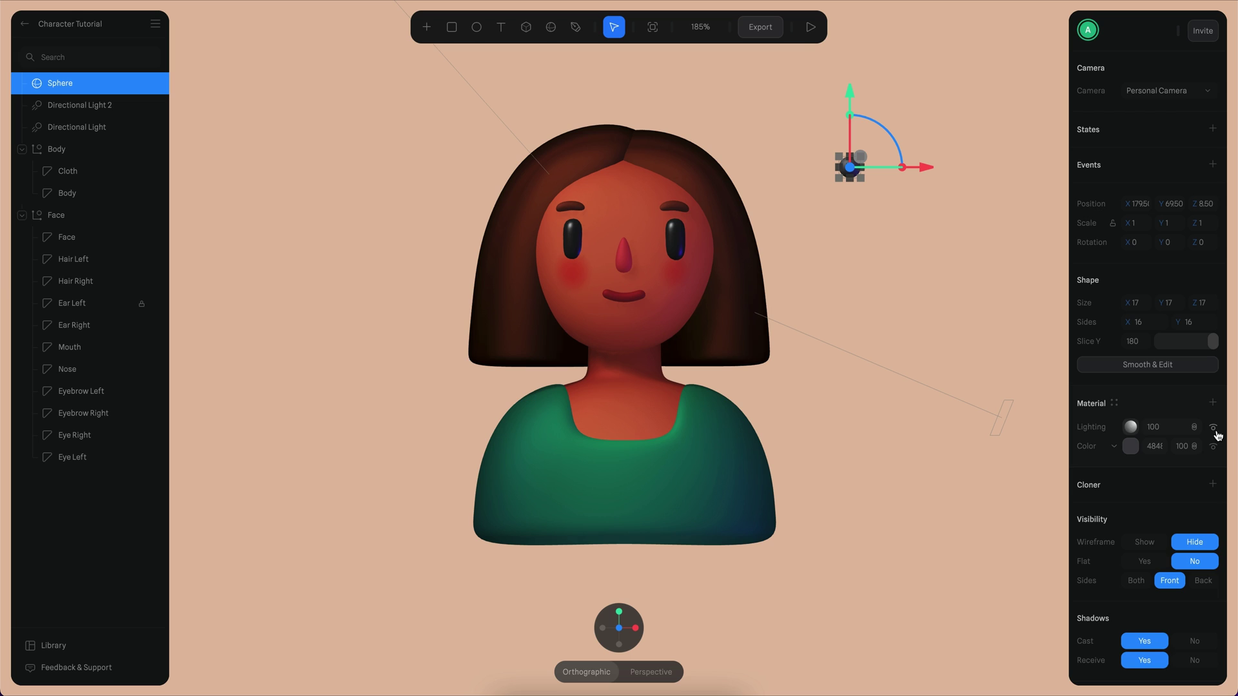
Hide the sphere's lighting layer and set its color to light pink, RGB 255, 214, 205
click(1130, 446)
drag(1100, 622, 1084, 622)
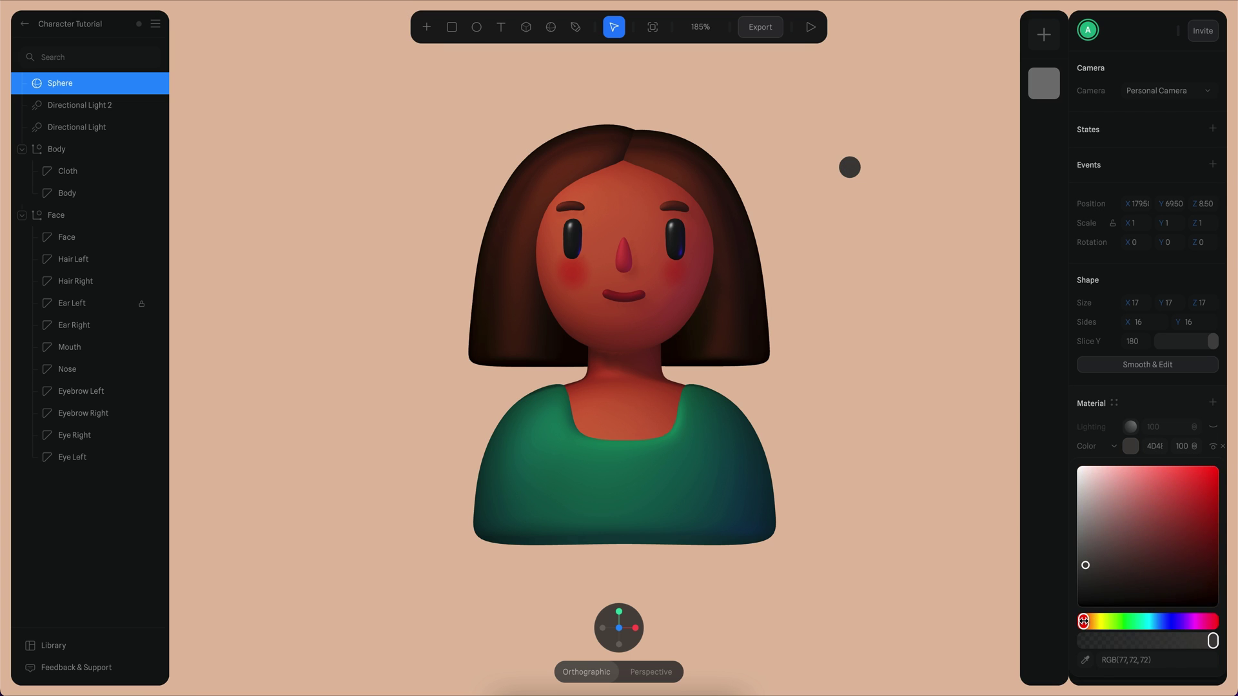
drag(1107, 577, 1105, 465)
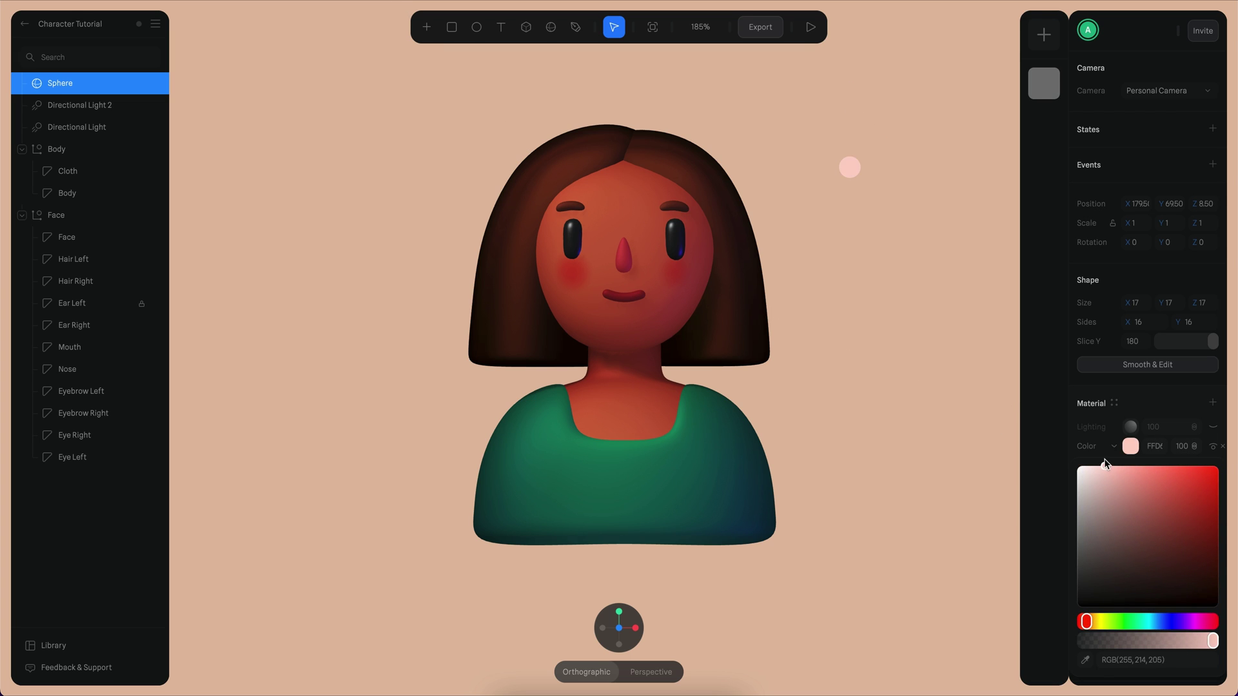
click(906, 248)
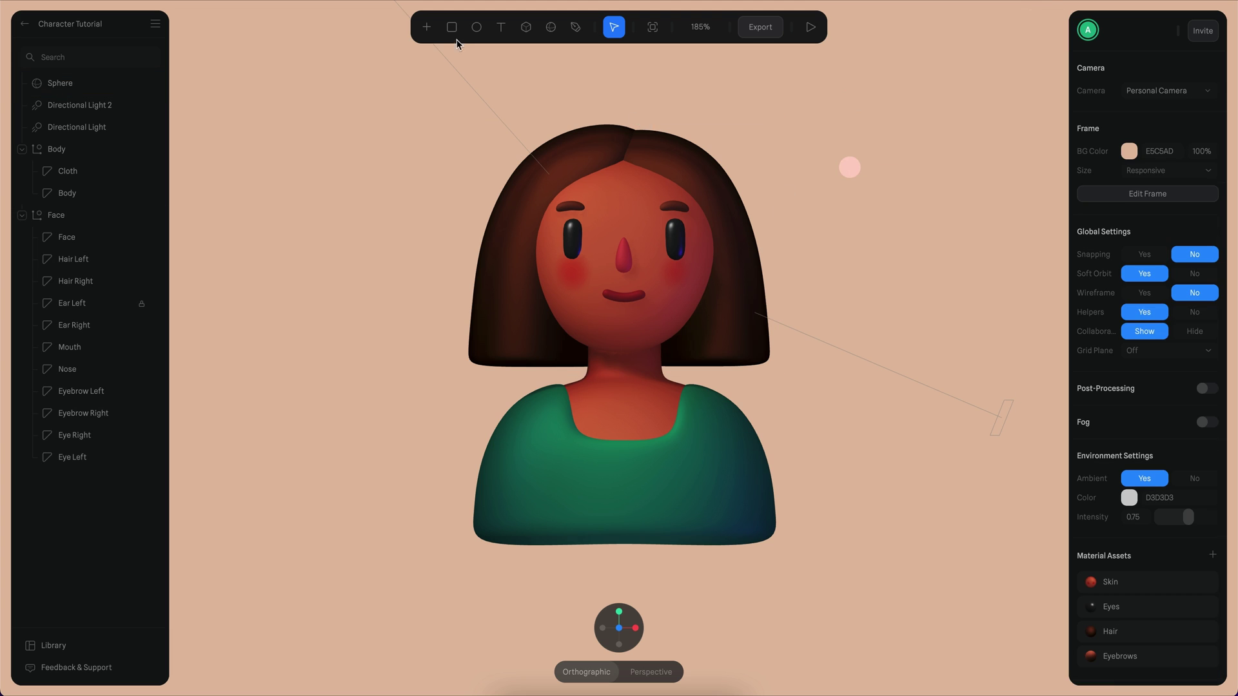
Add a point light and place it over the pink sphere, at about X 183, Y 70
click(427, 27)
scroll(464, 212, down, 5)
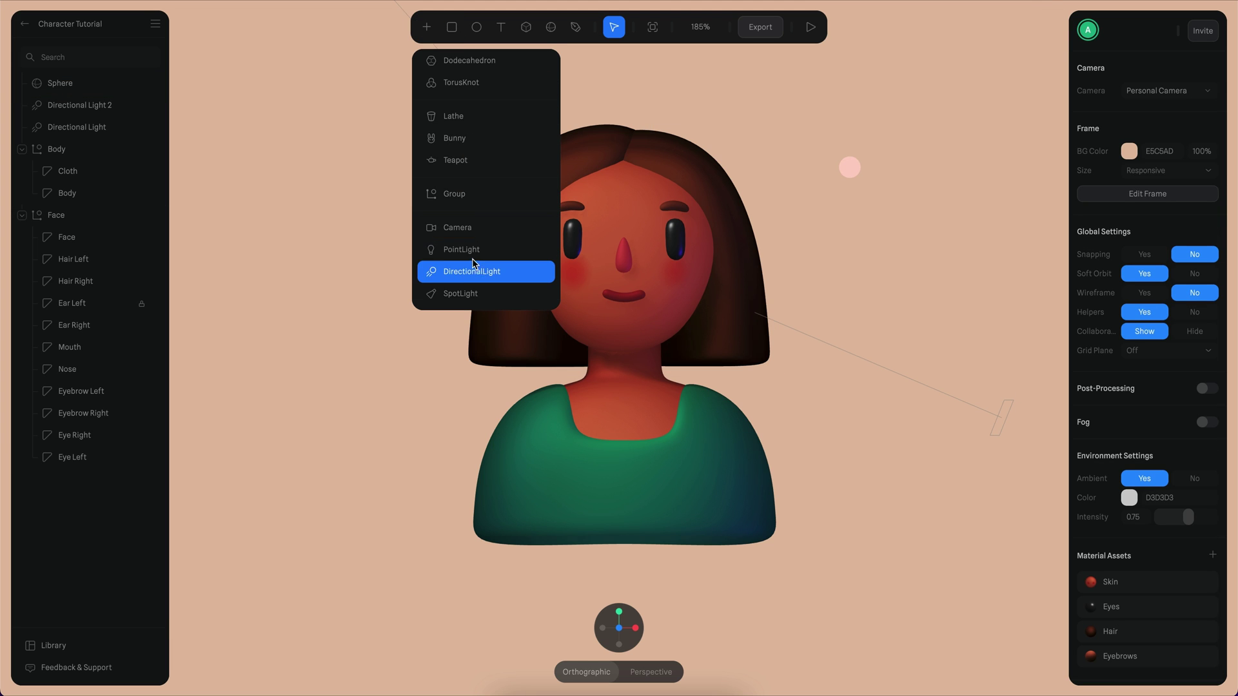
click(484, 249)
drag(621, 249, 859, 158)
Move the point light and sphere together about 197 units forward along Z, in front of the character, and return to the front view
middle_drag(873, 254, 790, 156)
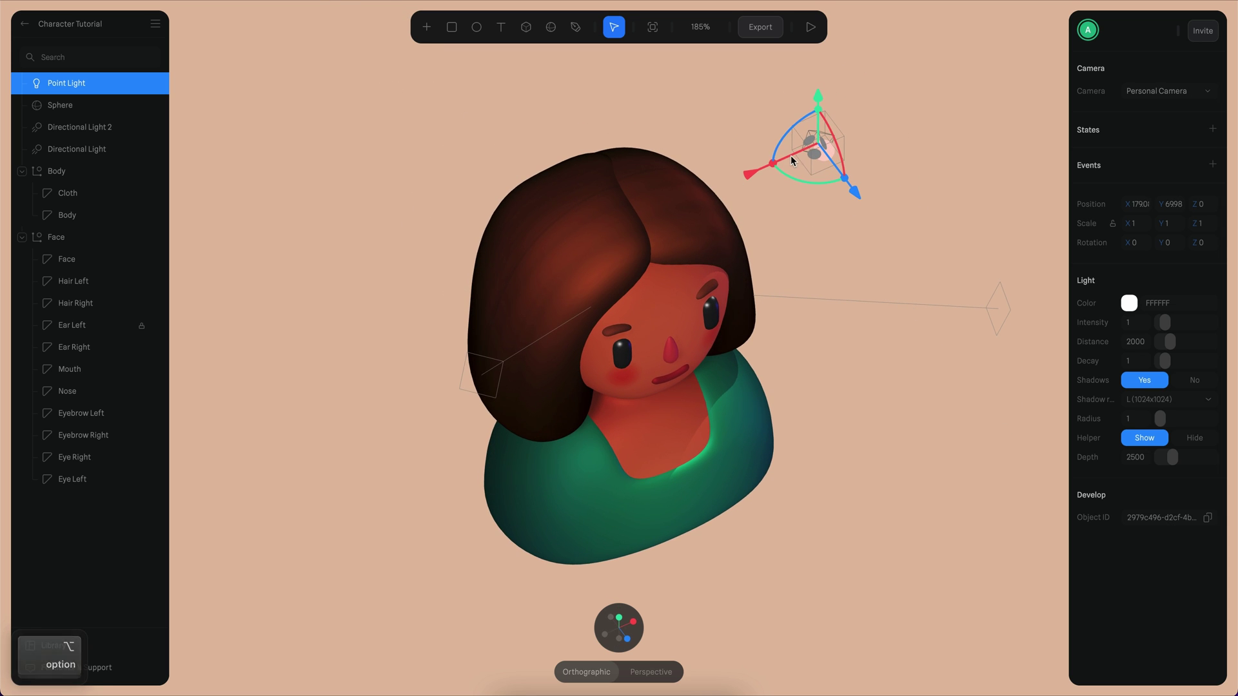
super+click(77, 111)
drag(859, 191, 1008, 346)
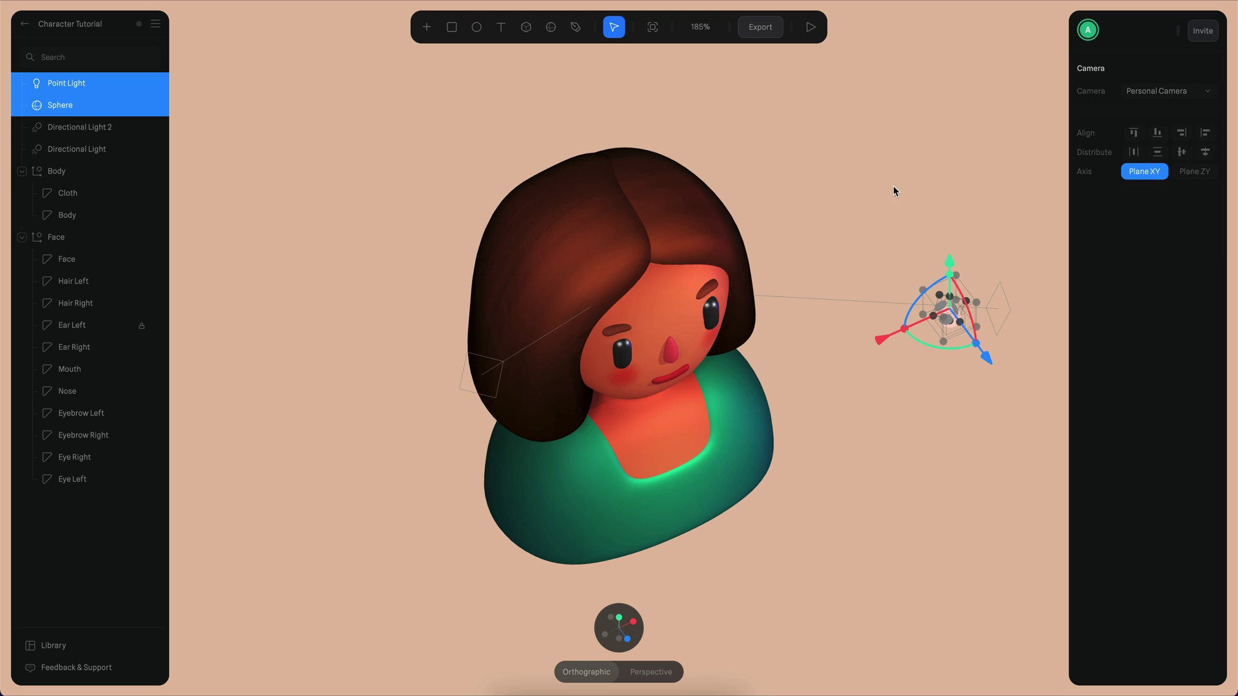
click(890, 185)
key(alt+0)
super+scroll(840, 303, up, 5)
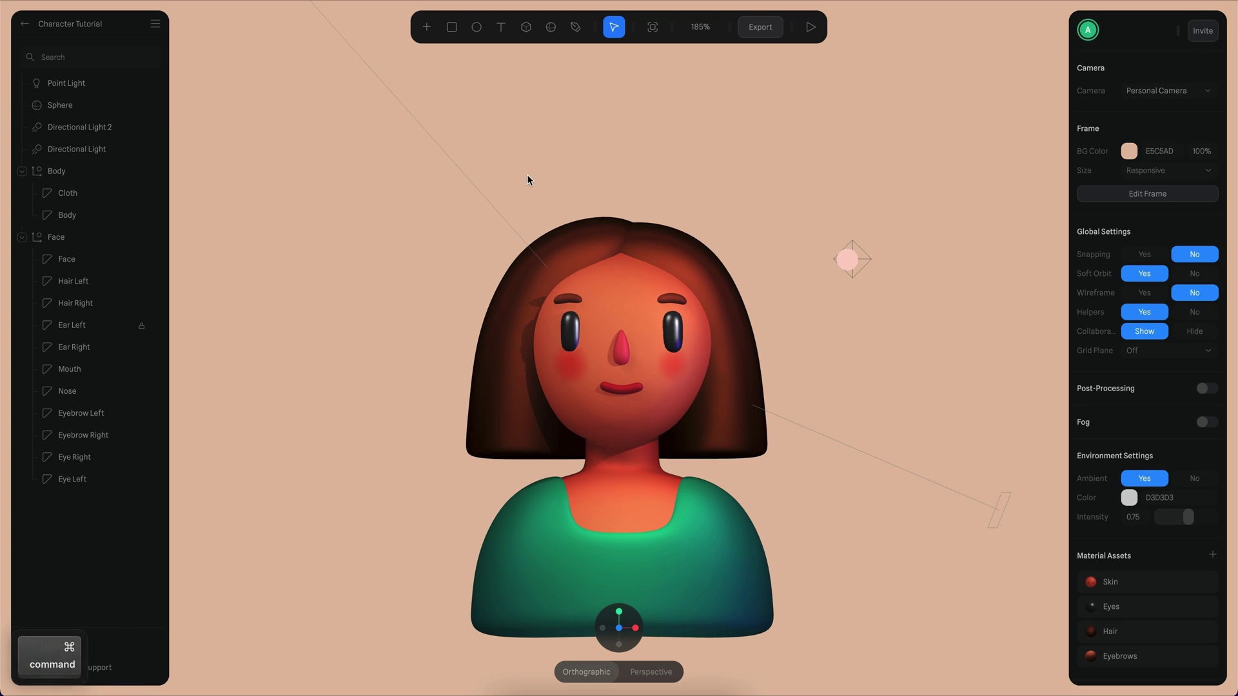
Set the point light's color to soft pink FFA1A1, its intensity to 0.9 and its distance to 254
click(100, 85)
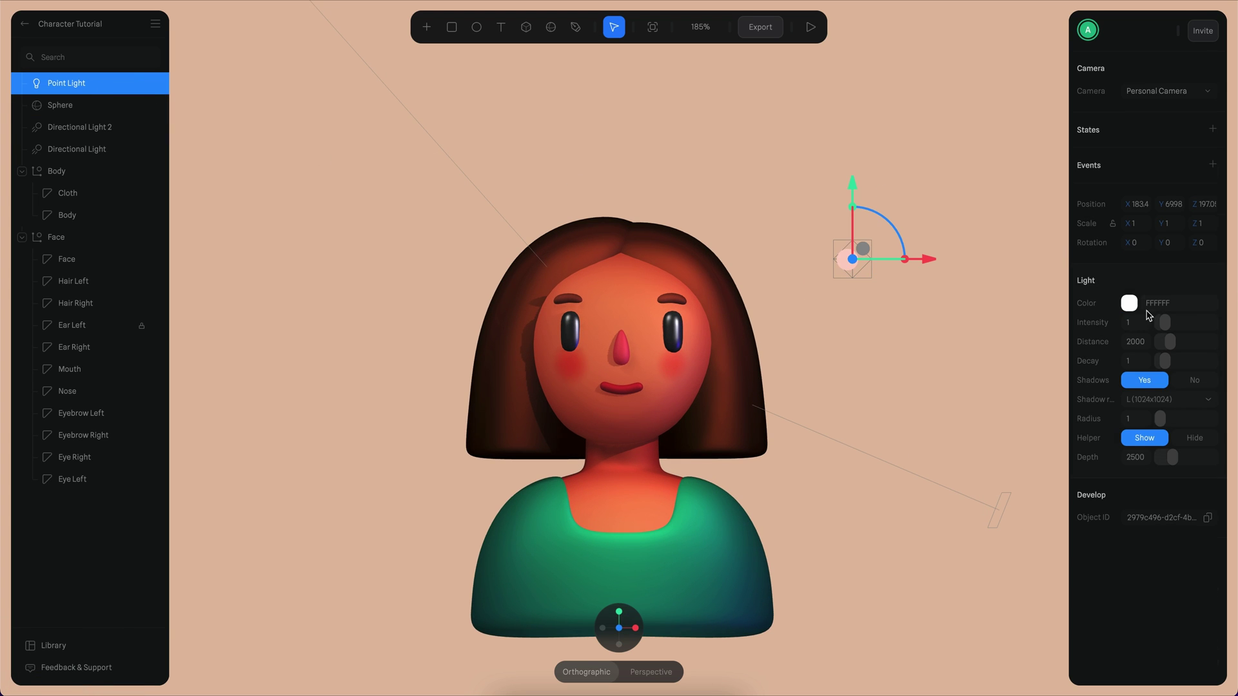
click(1129, 303)
click(1167, 323)
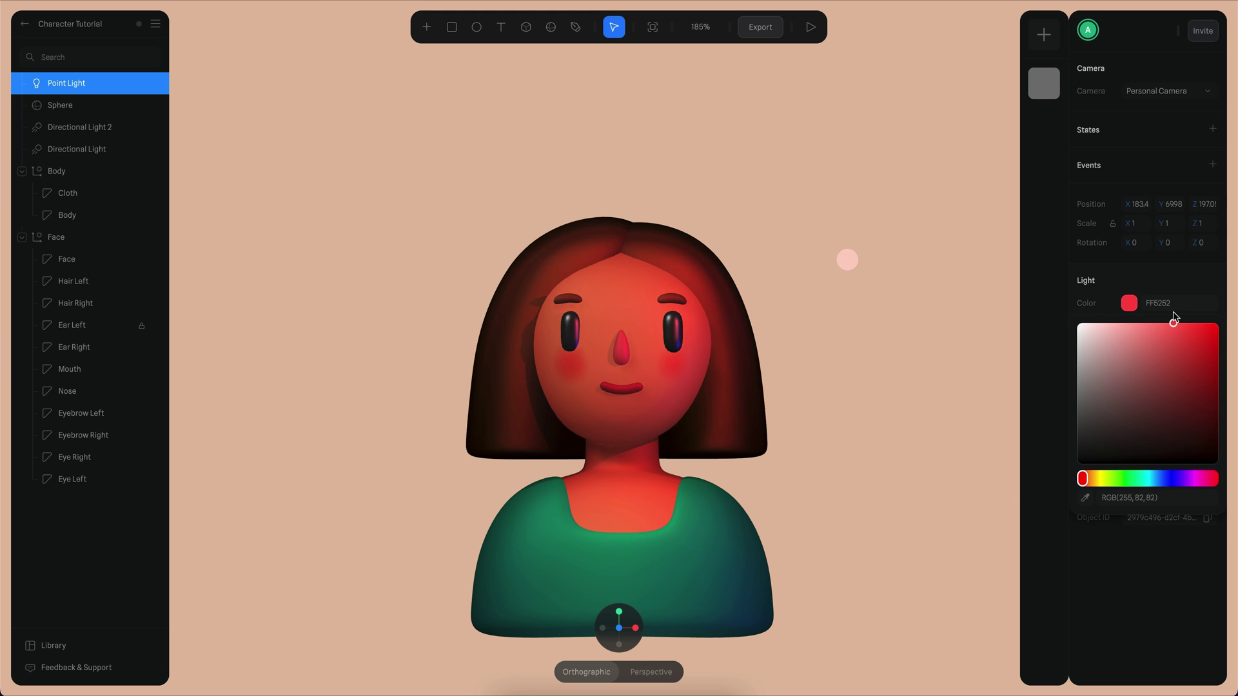
click(1157, 279)
drag(1167, 324, 1128, 309)
click(1128, 305)
click(1158, 286)
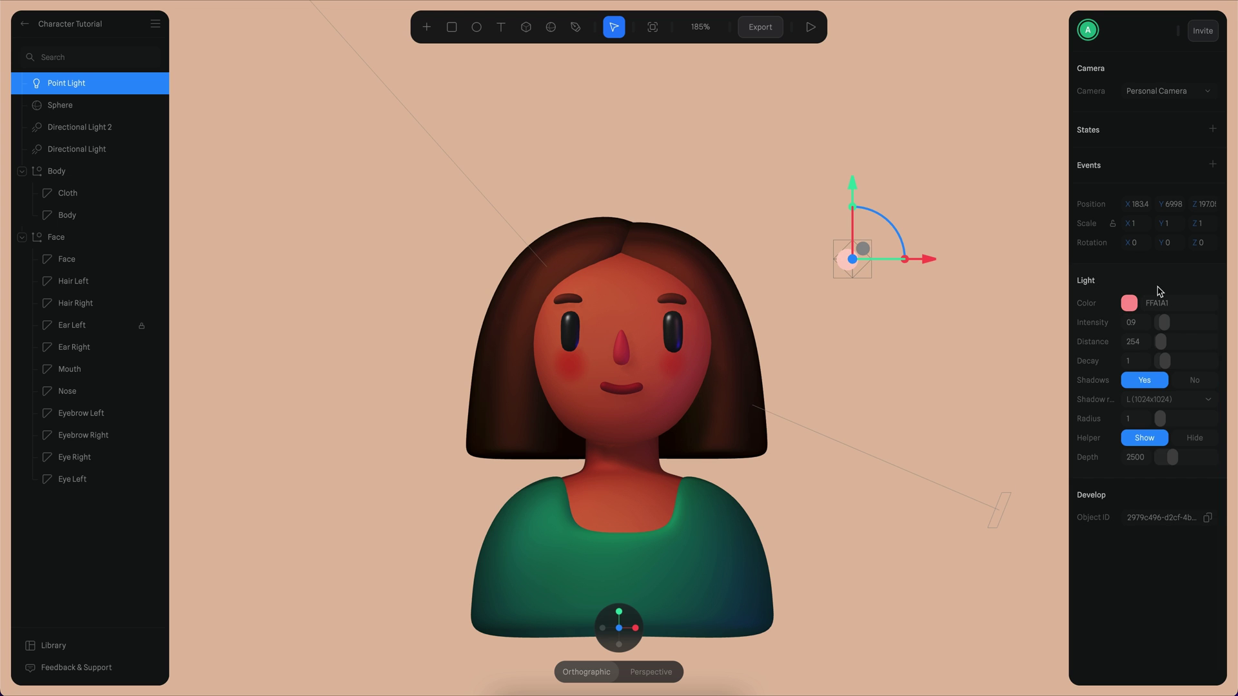
Turn off cast and receive shadows on the small sphere, and disable the point light's shadows
click(60, 106)
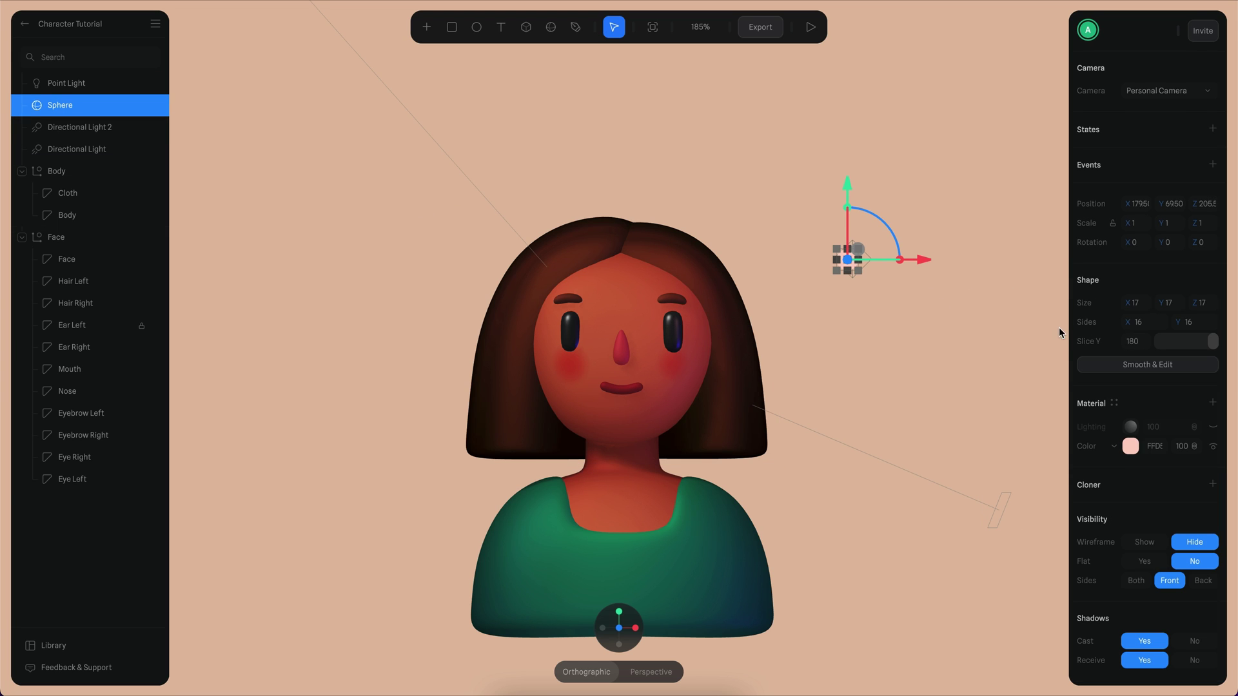
click(1189, 641)
click(1192, 661)
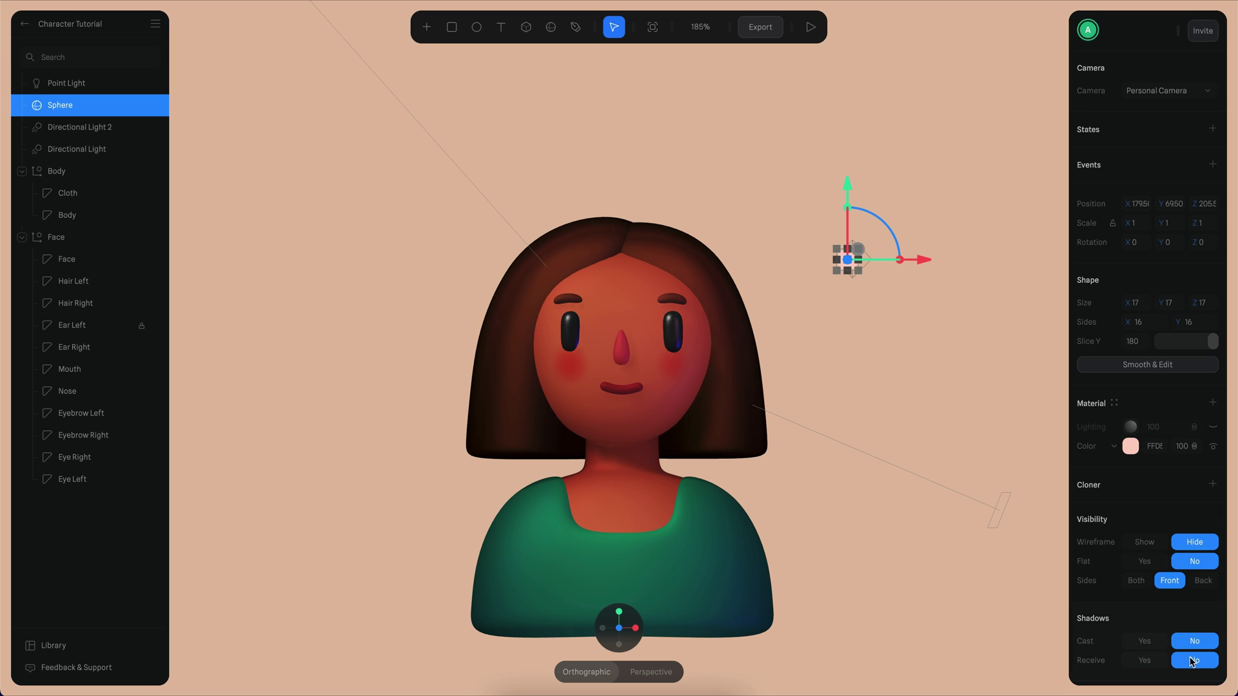
click(134, 86)
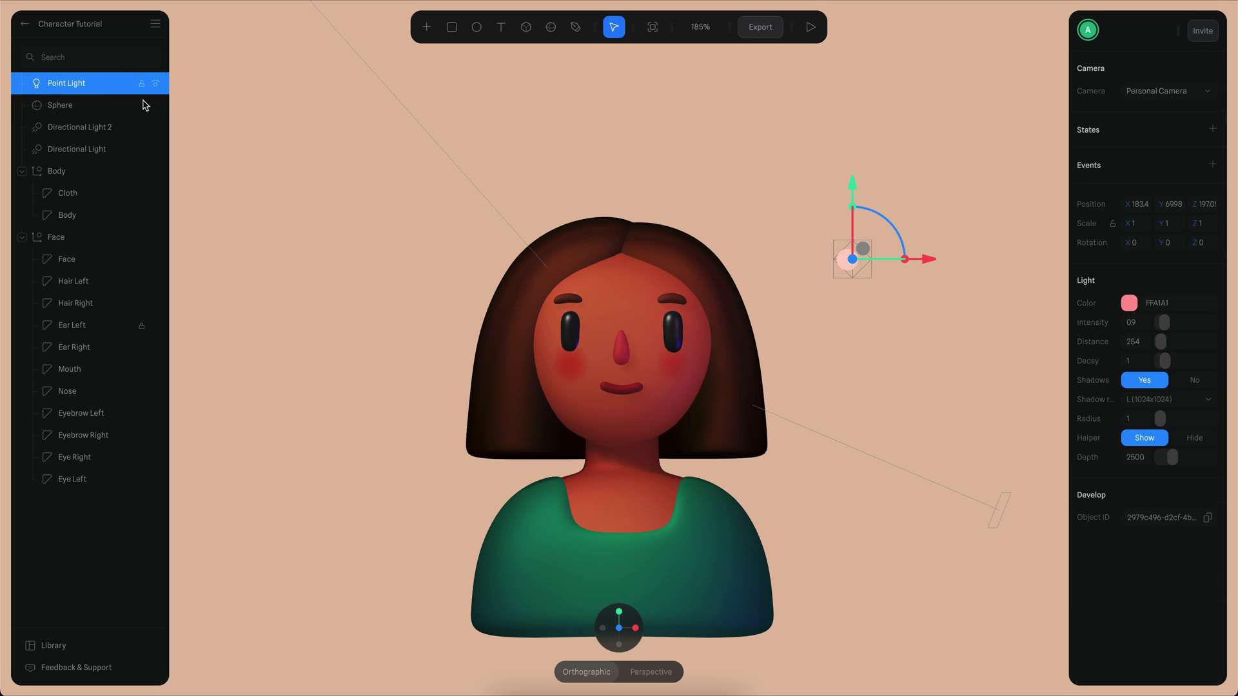
click(1197, 381)
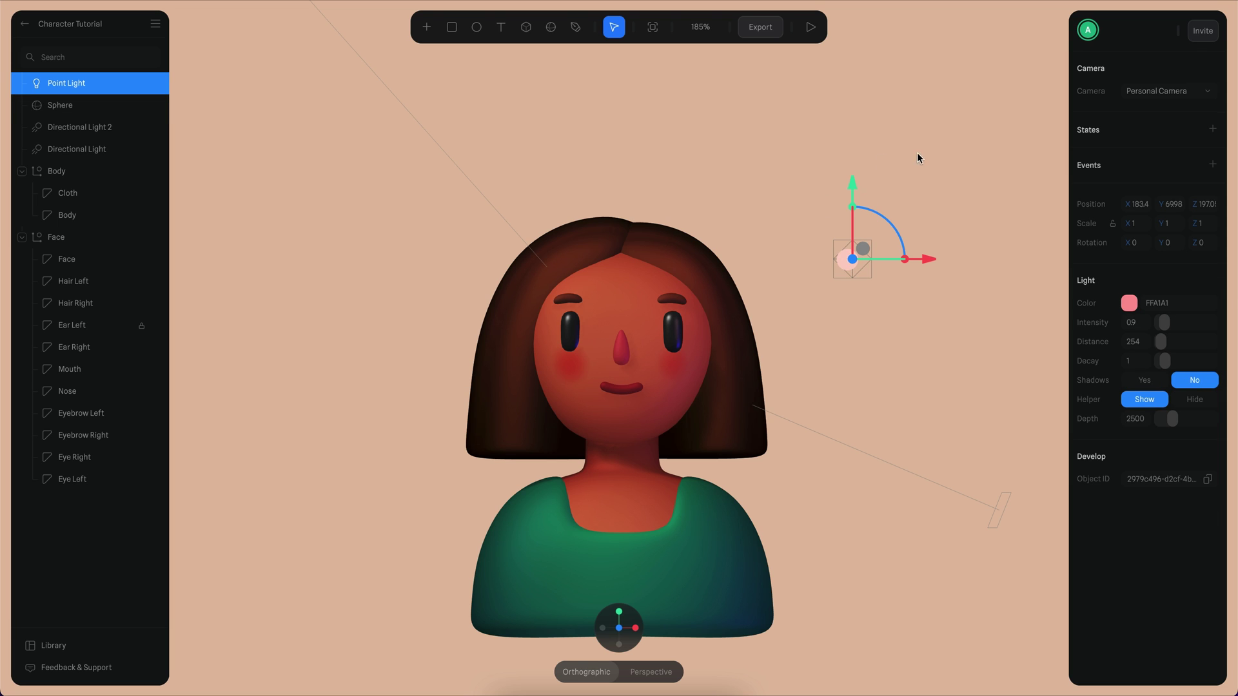
Add an event to the point light and set its type to Follow
click(1213, 166)
click(1189, 192)
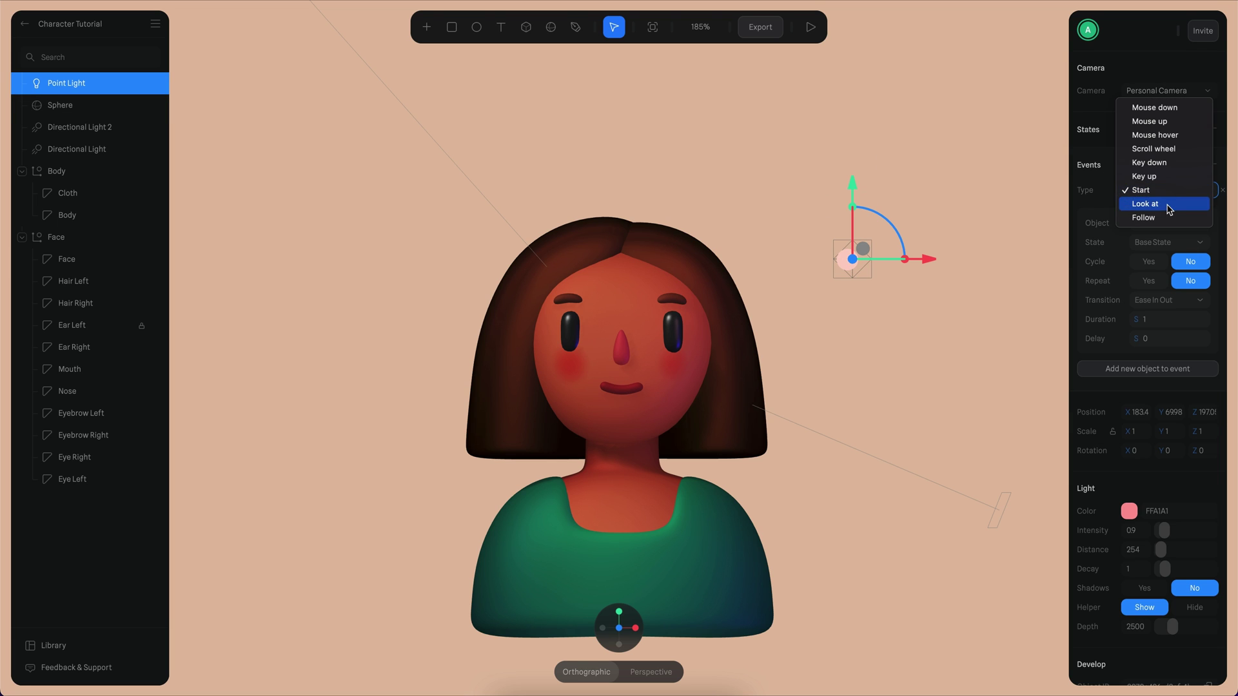
click(1171, 215)
Give the small sphere a Follow event as well, and play the scene to test how the light and sphere track the cursor
click(67, 110)
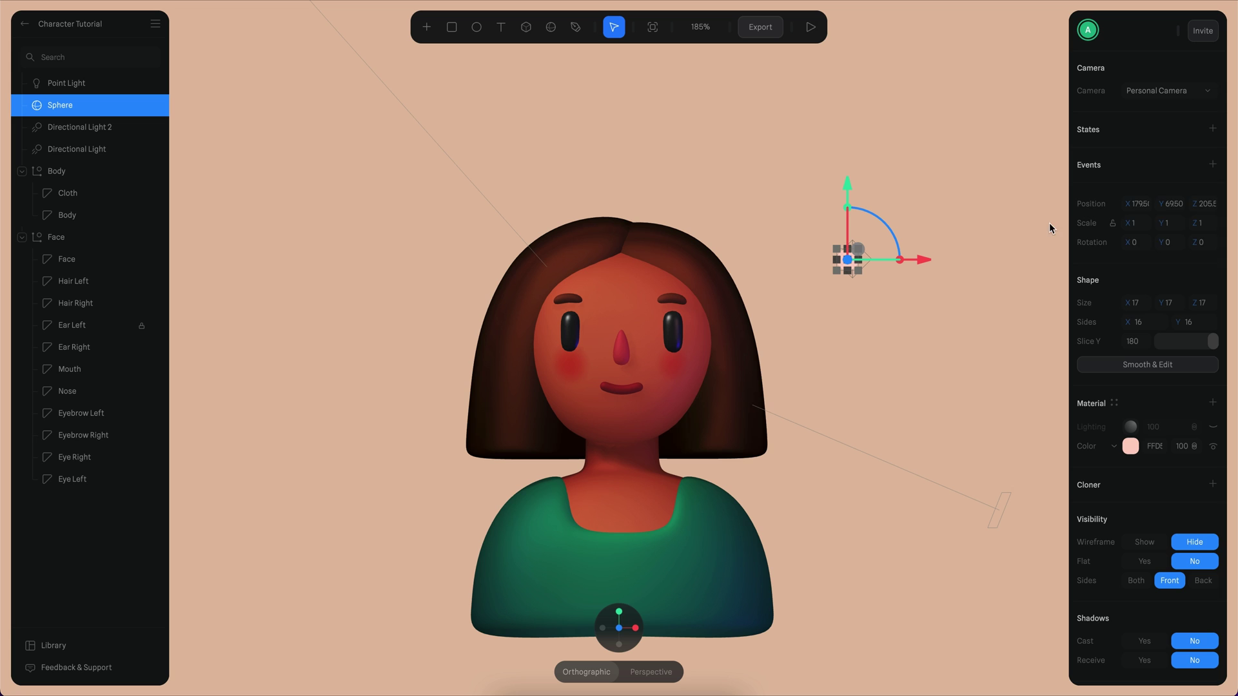
click(1213, 166)
click(1175, 192)
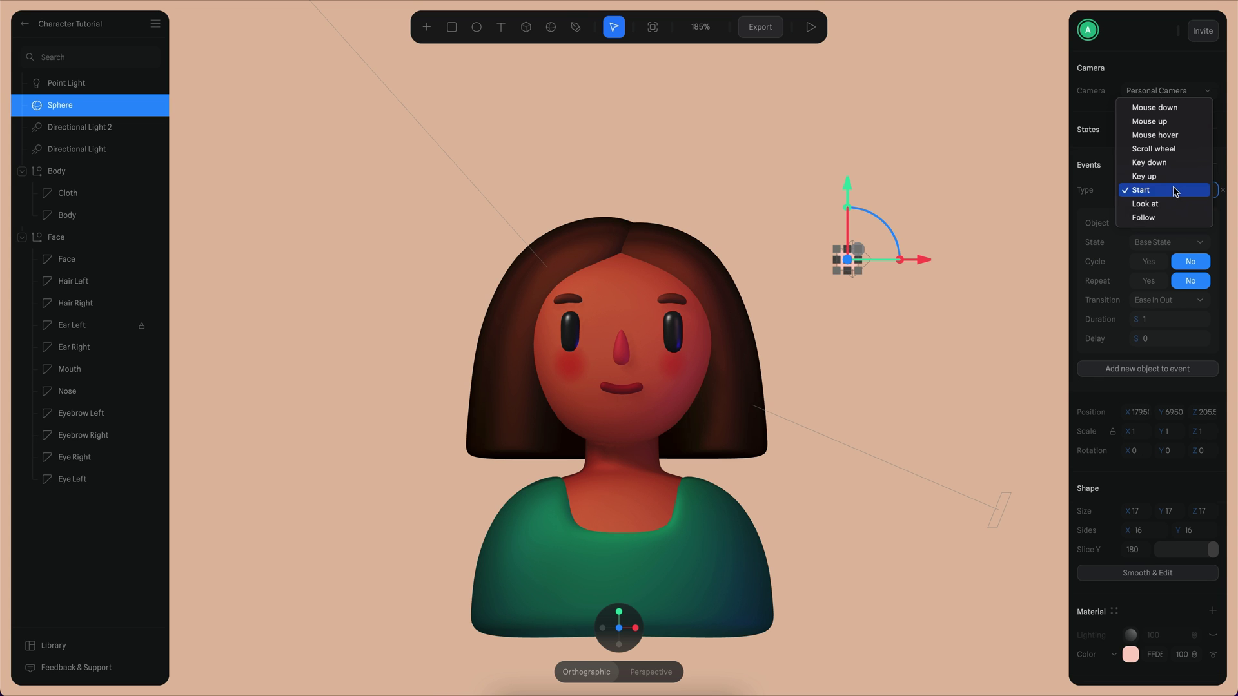
click(1159, 218)
click(881, 155)
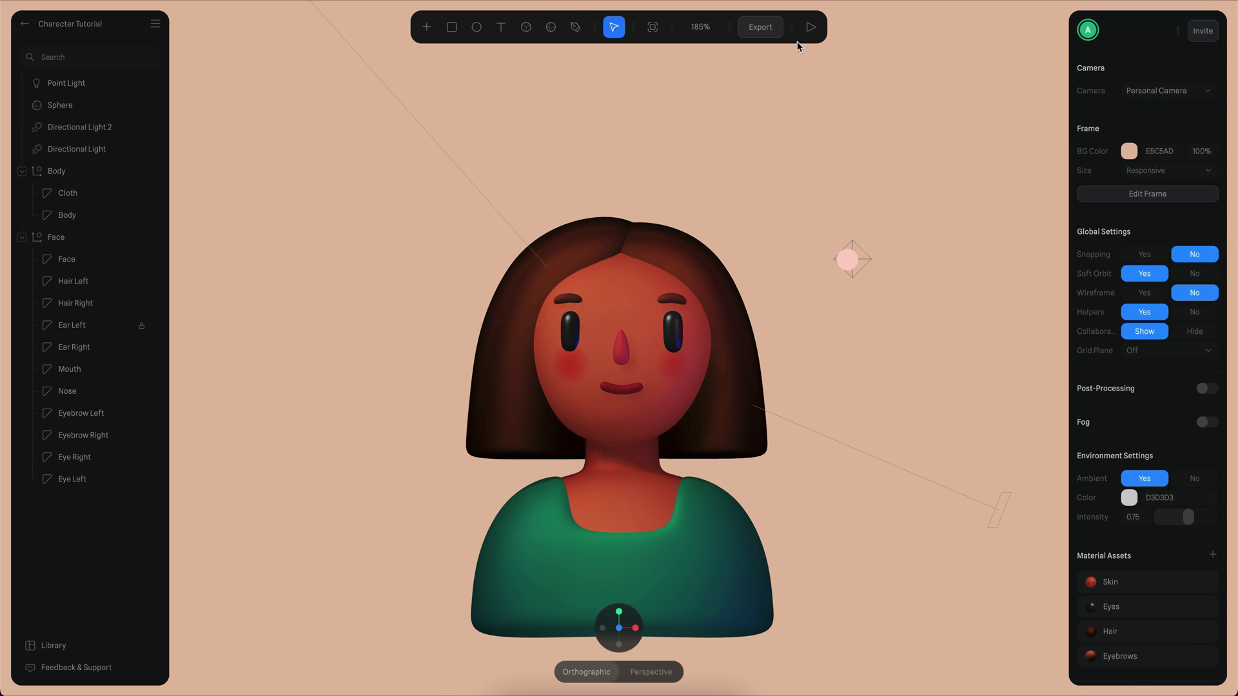
click(810, 27)
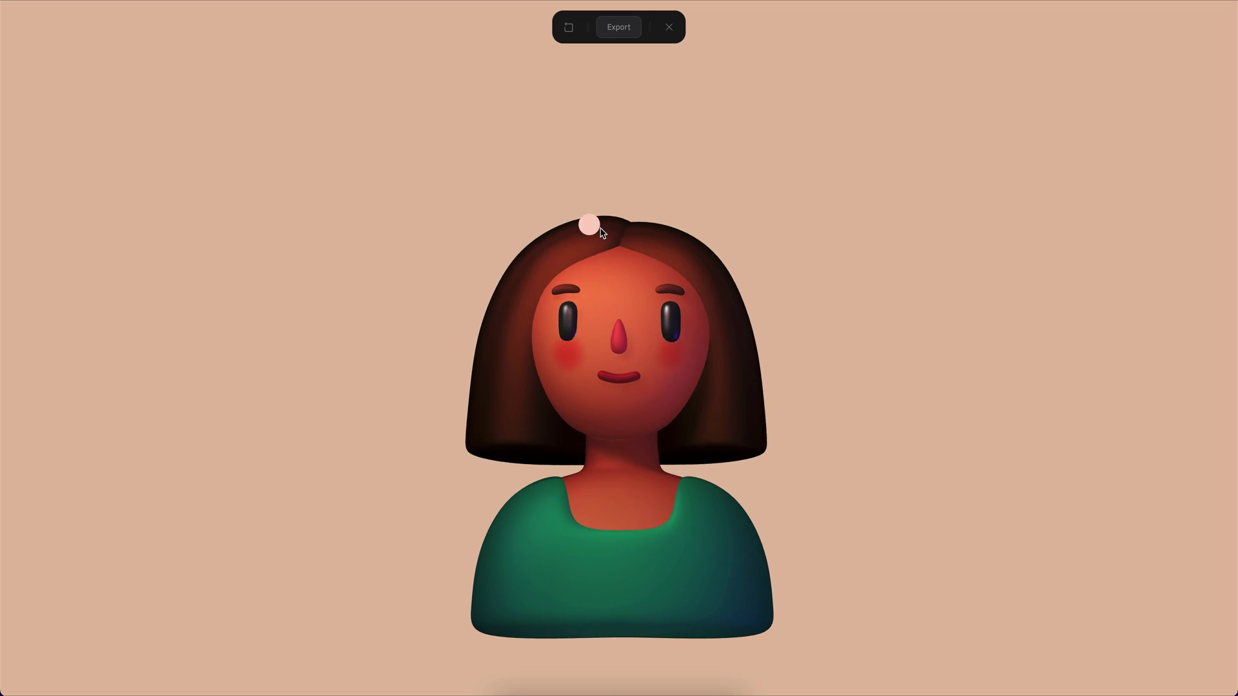
key(Escape)
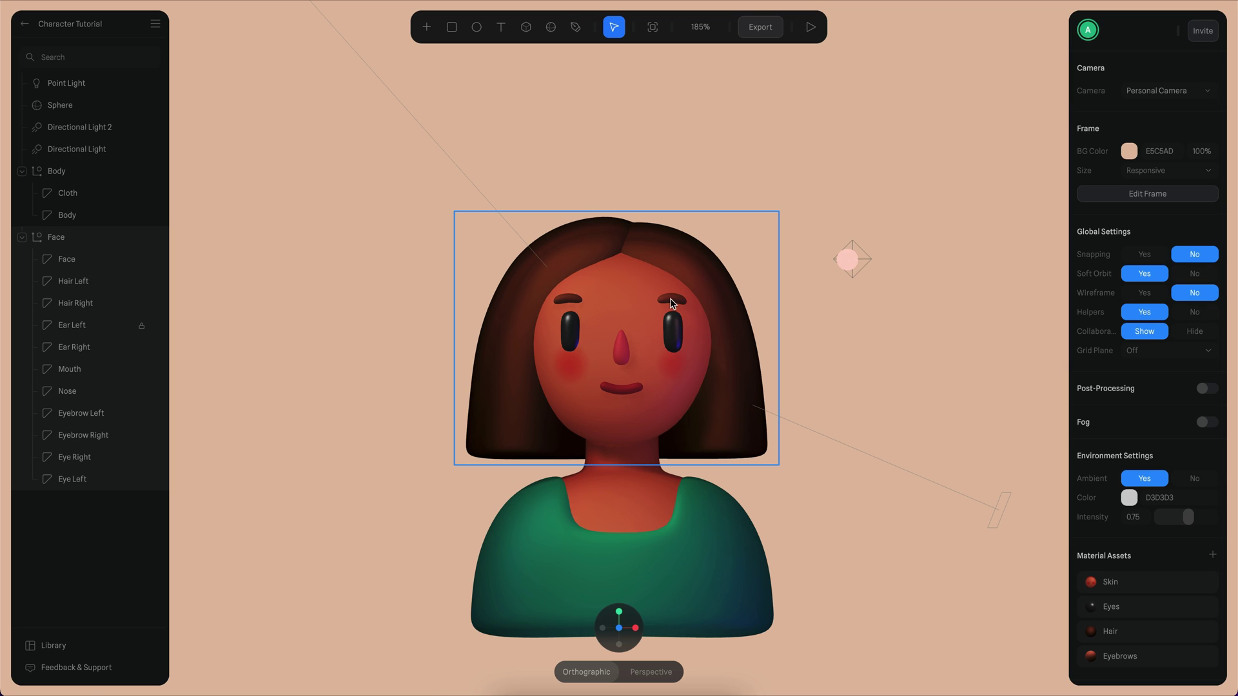
Move the Body and Face groups up together to center the character vertically, with Face at about Y 66
key(alt+r)
click(57, 171)
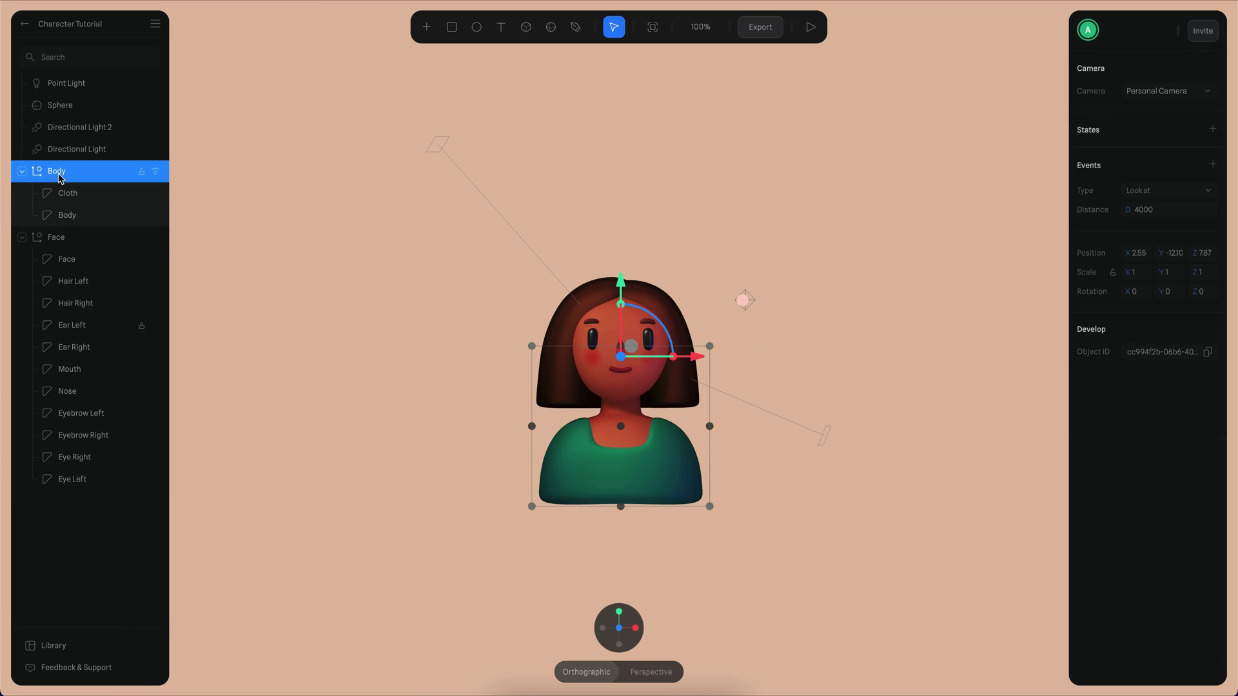
super+click(57, 236)
drag(623, 322, 621, 272)
click(784, 231)
key(alt+r)
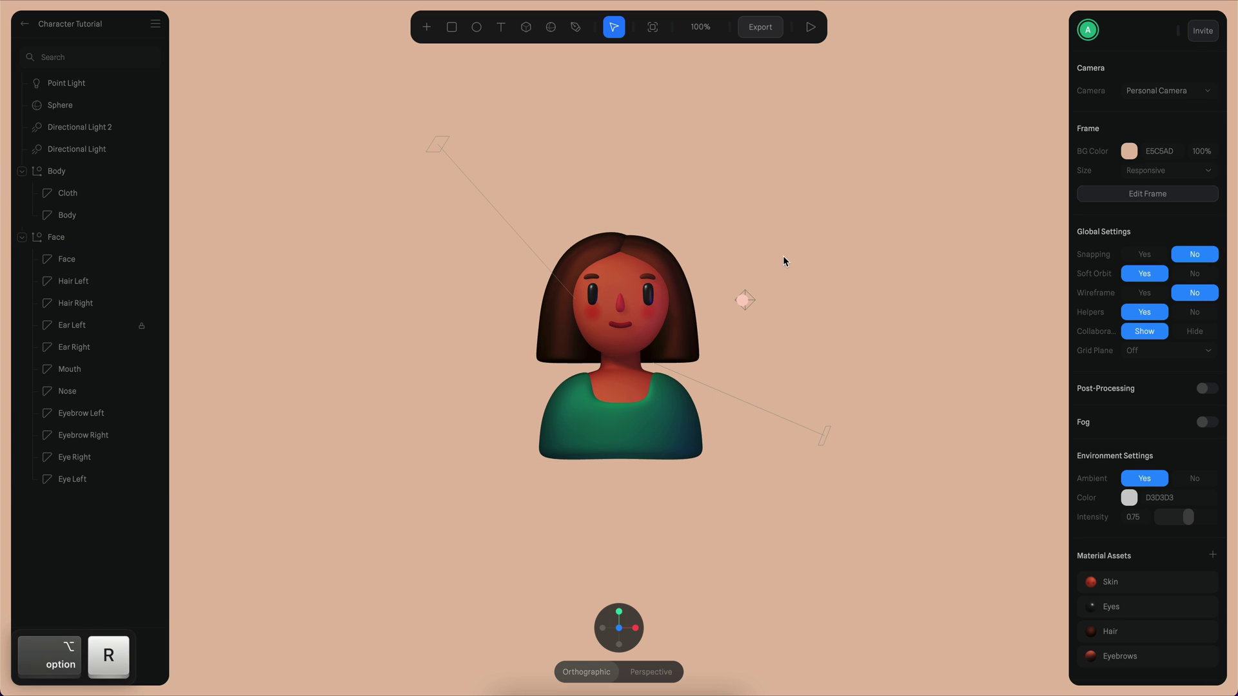
super+scroll(779, 274, up, 5)
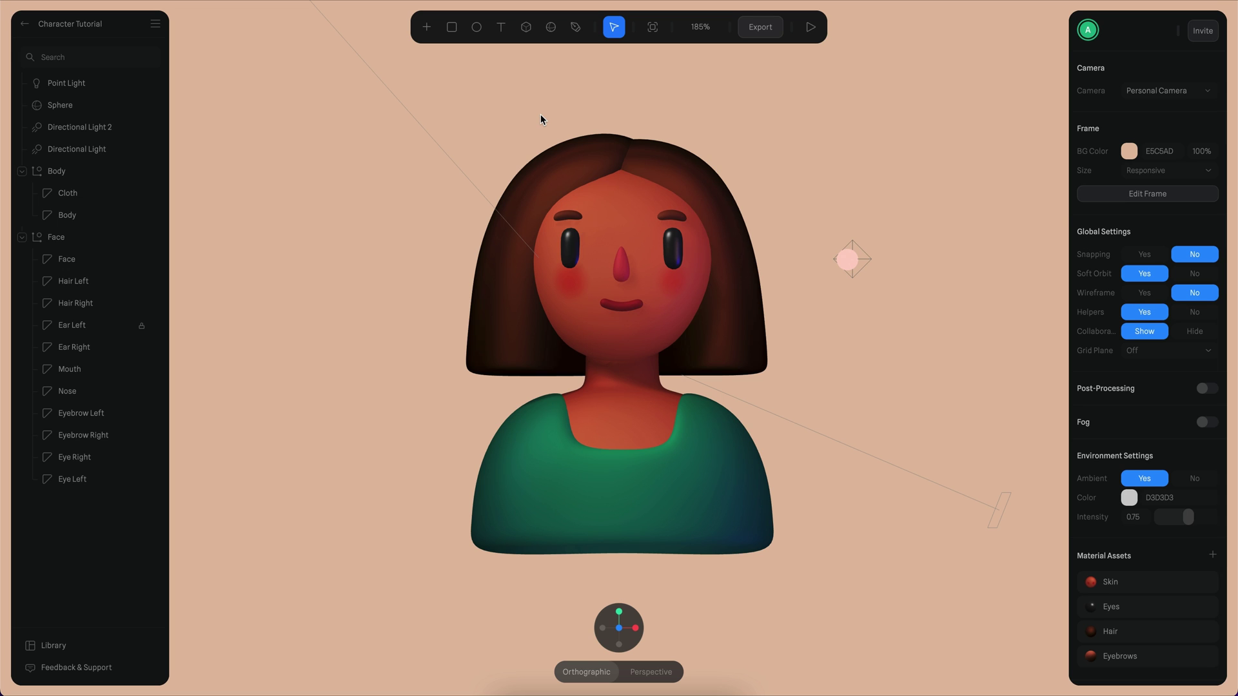
Group Eye Right and Eye Left inside the Face group and name the new group Eyes
key(shift+alt+super)
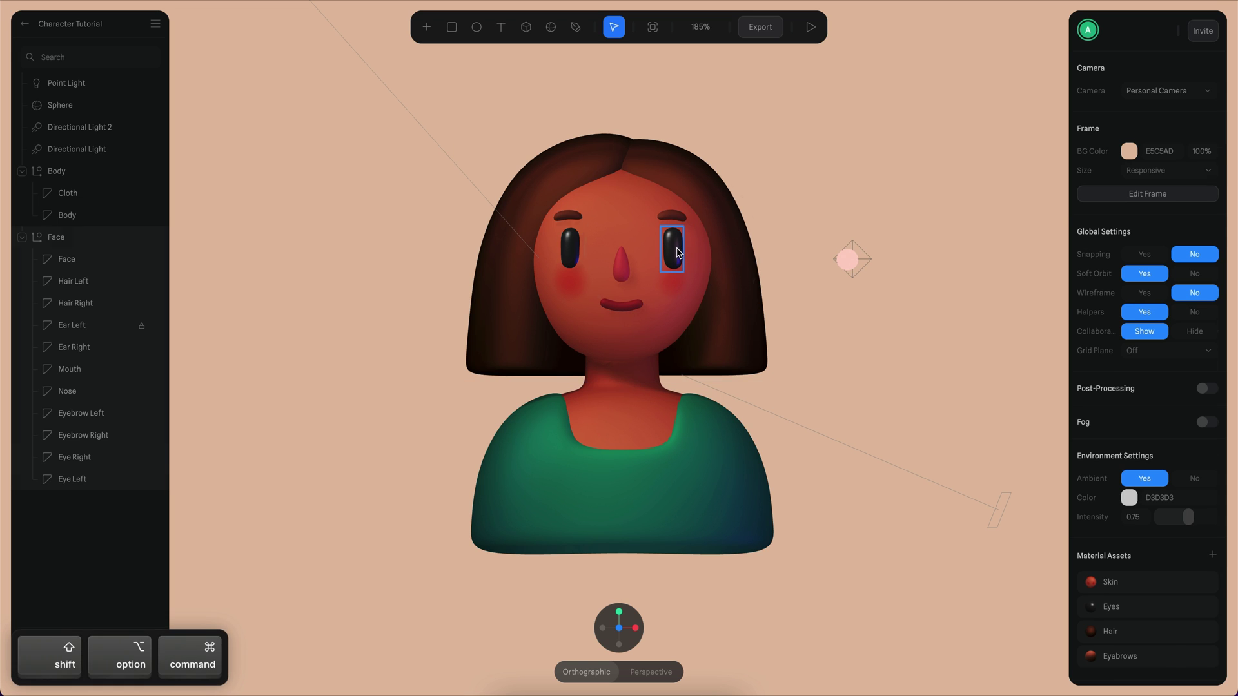
alt+shift+super+click(677, 251)
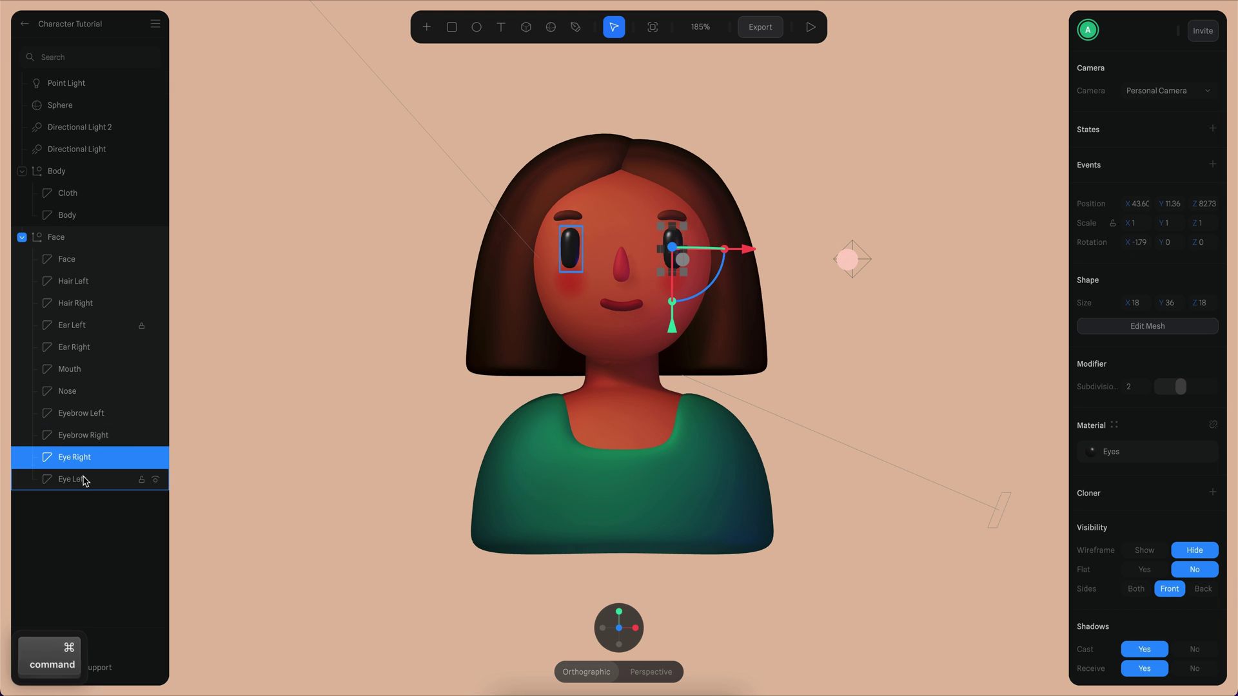
shift+click(84, 479)
key(super+g)
double_click(77, 459)
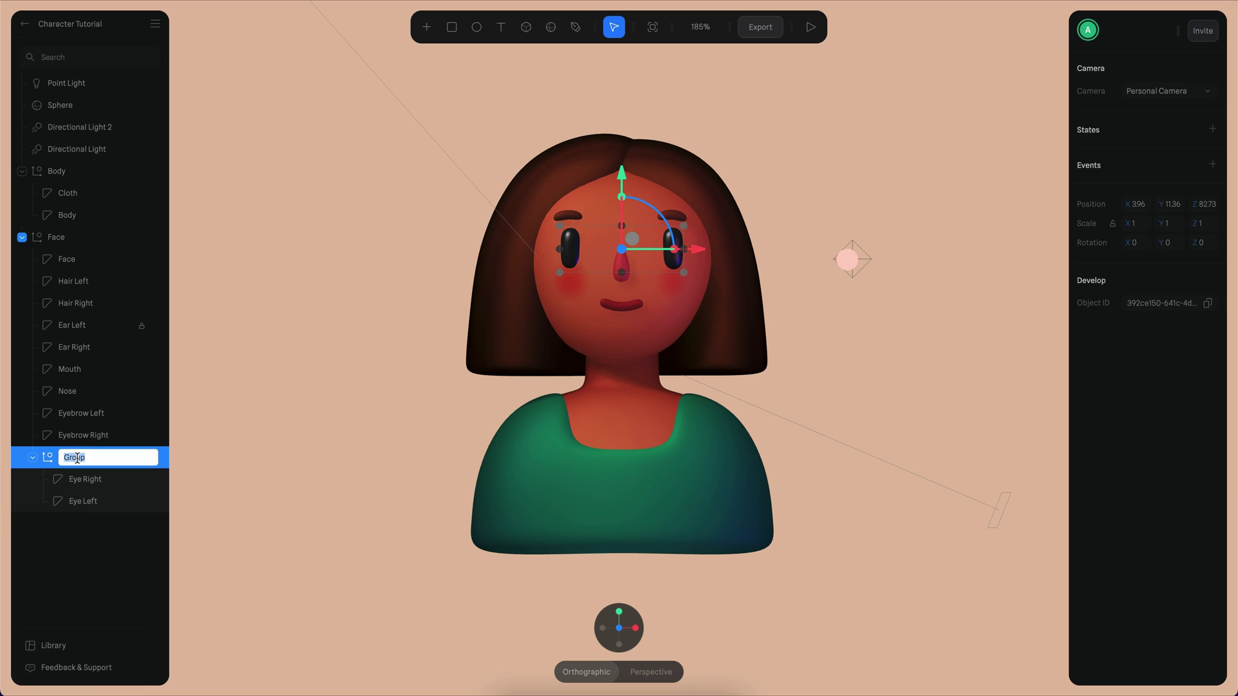
text(Eyes)
key(Return)
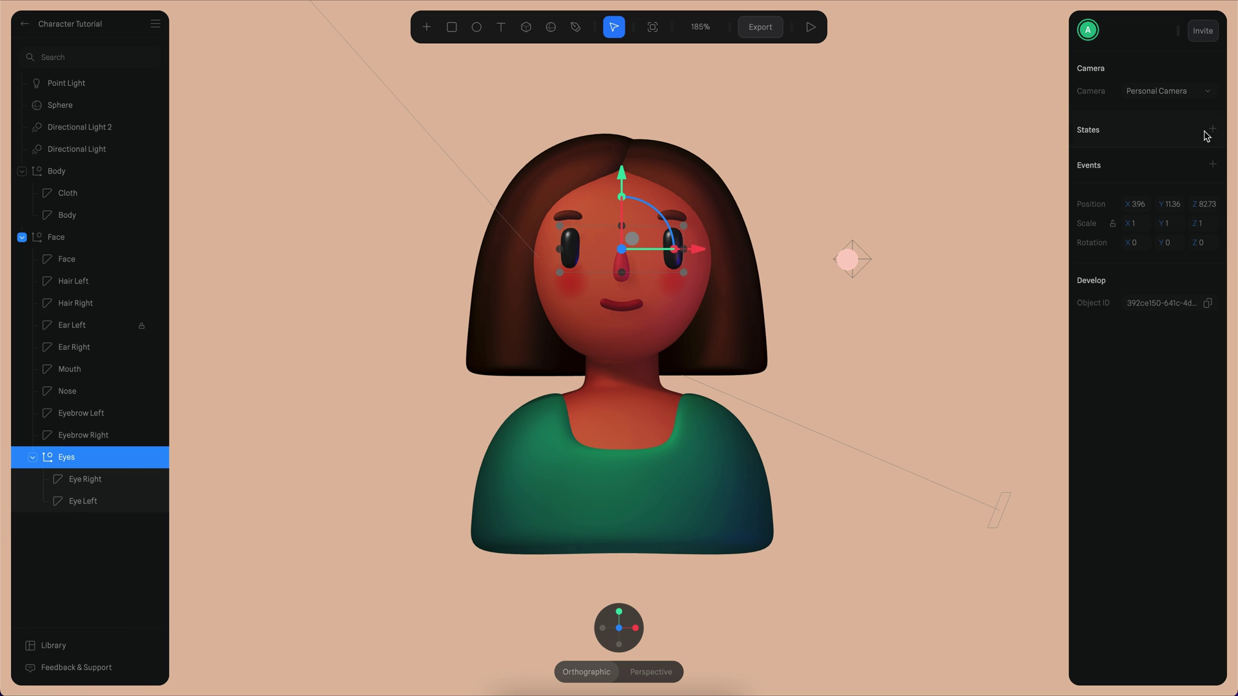
Add a new state to the Eyes group and set its Y scale to 0.5 in that state
click(1212, 129)
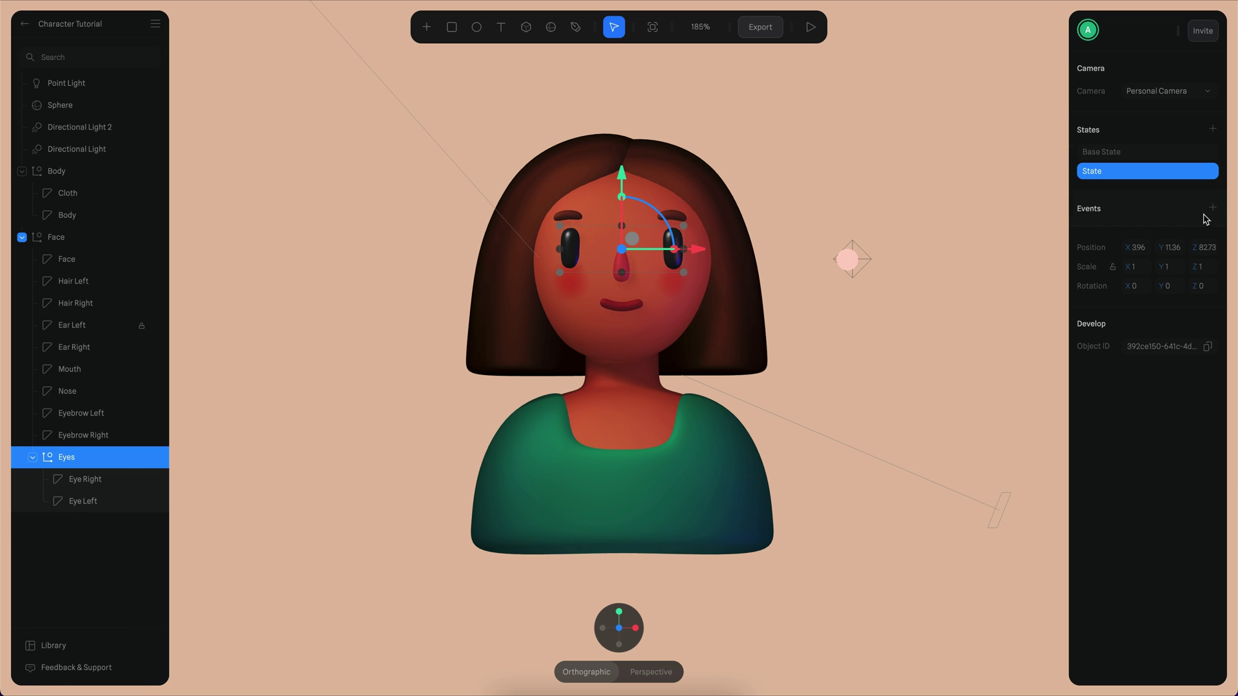
text(0.5)
key(Return)
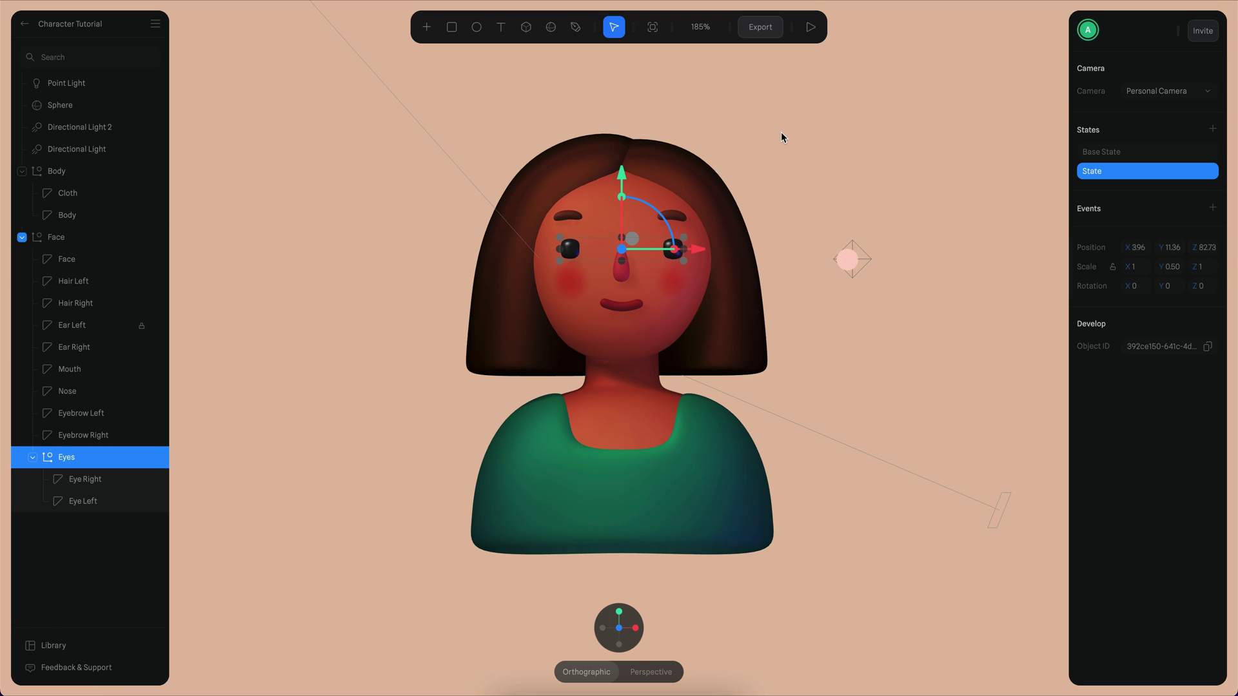
Add a Mouse hover event to the Face group that switches the Eyes object to State
click(114, 236)
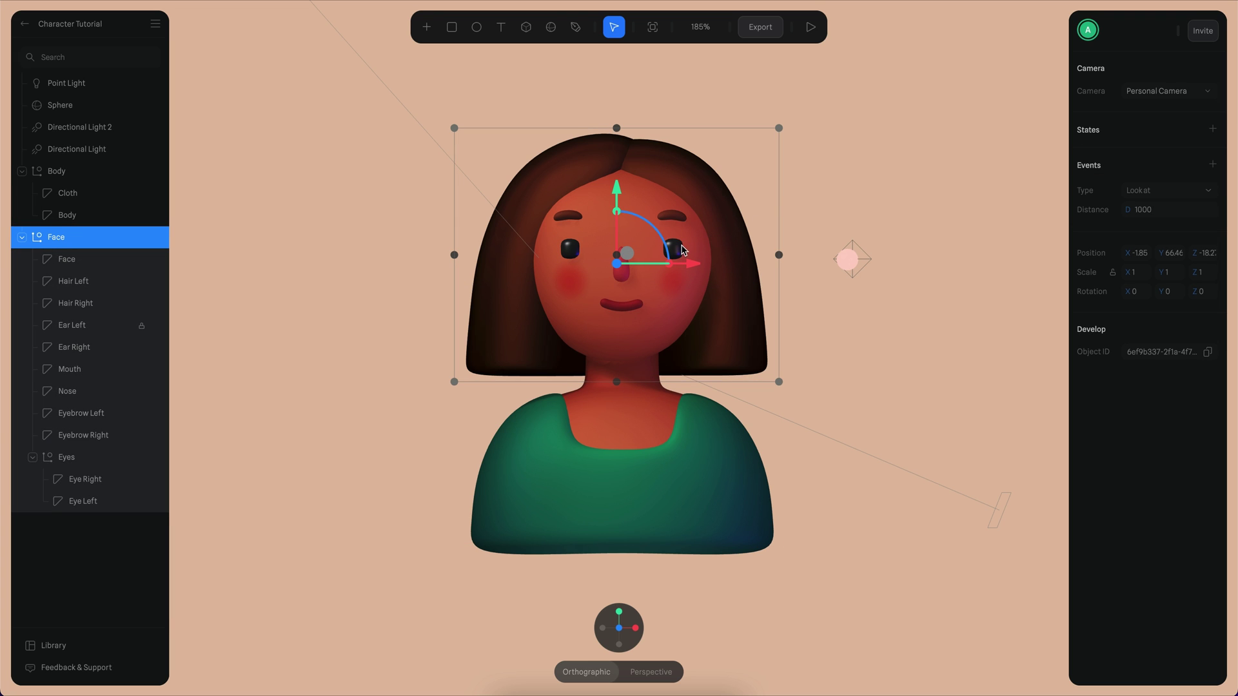
click(1212, 165)
click(1168, 242)
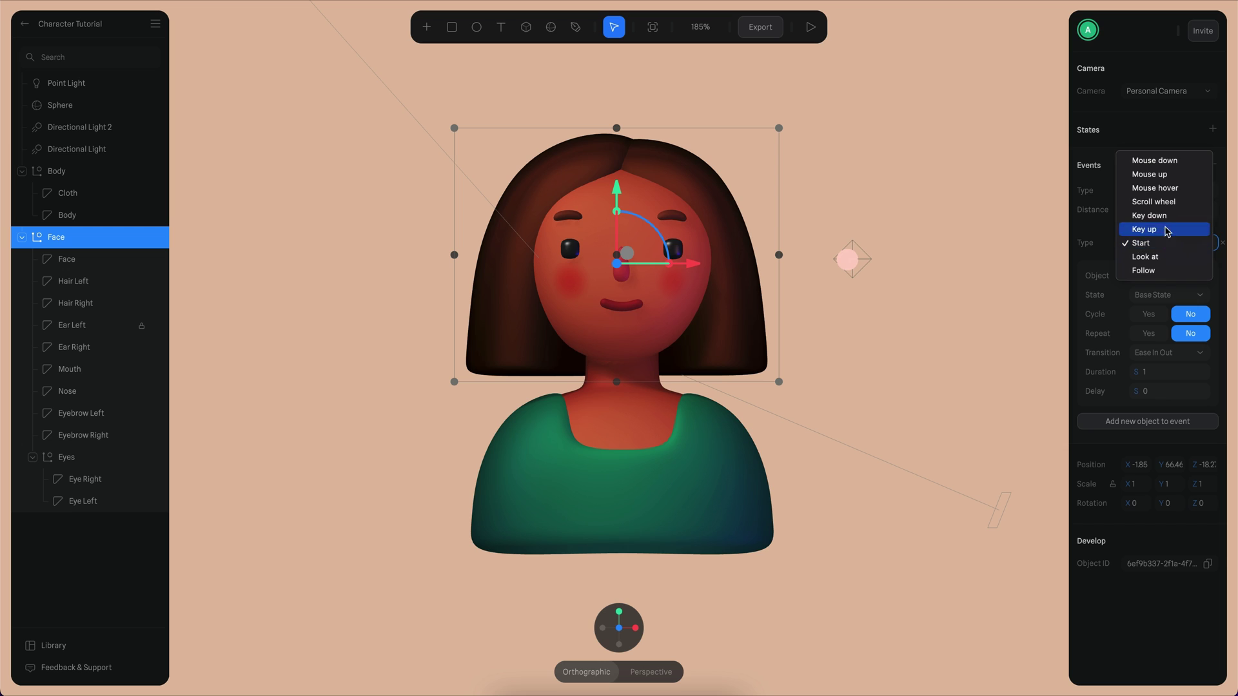
click(1171, 188)
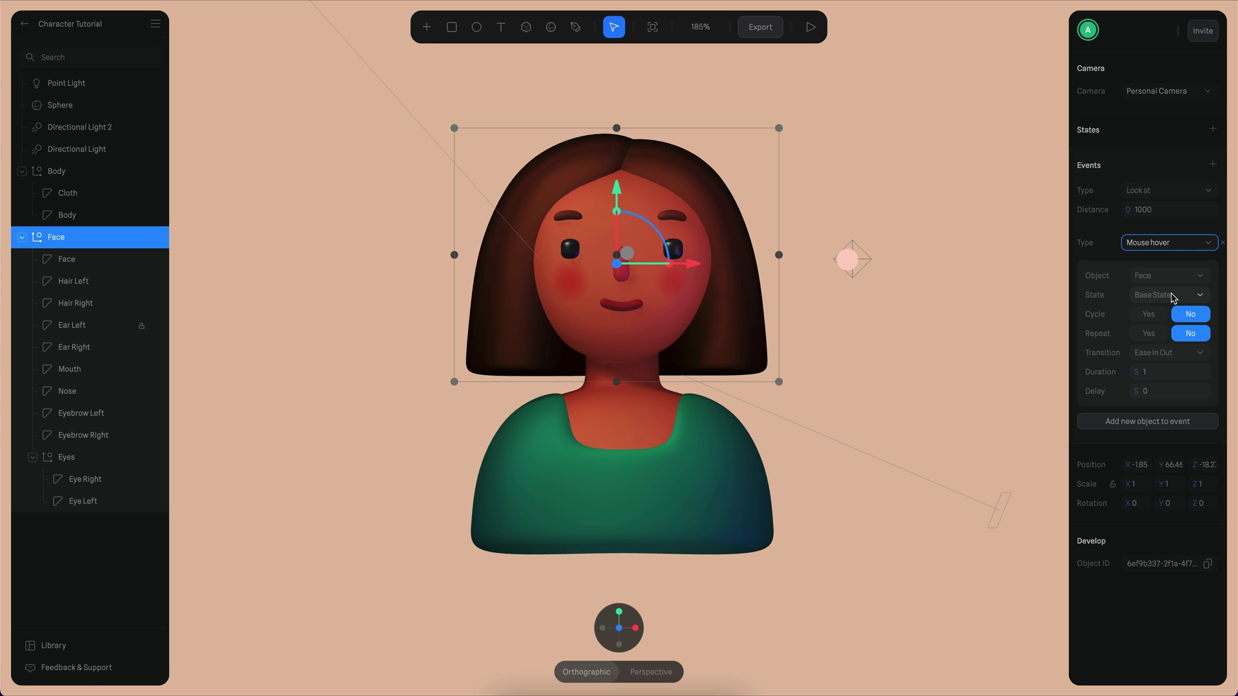
click(1164, 275)
click(1160, 290)
click(1165, 296)
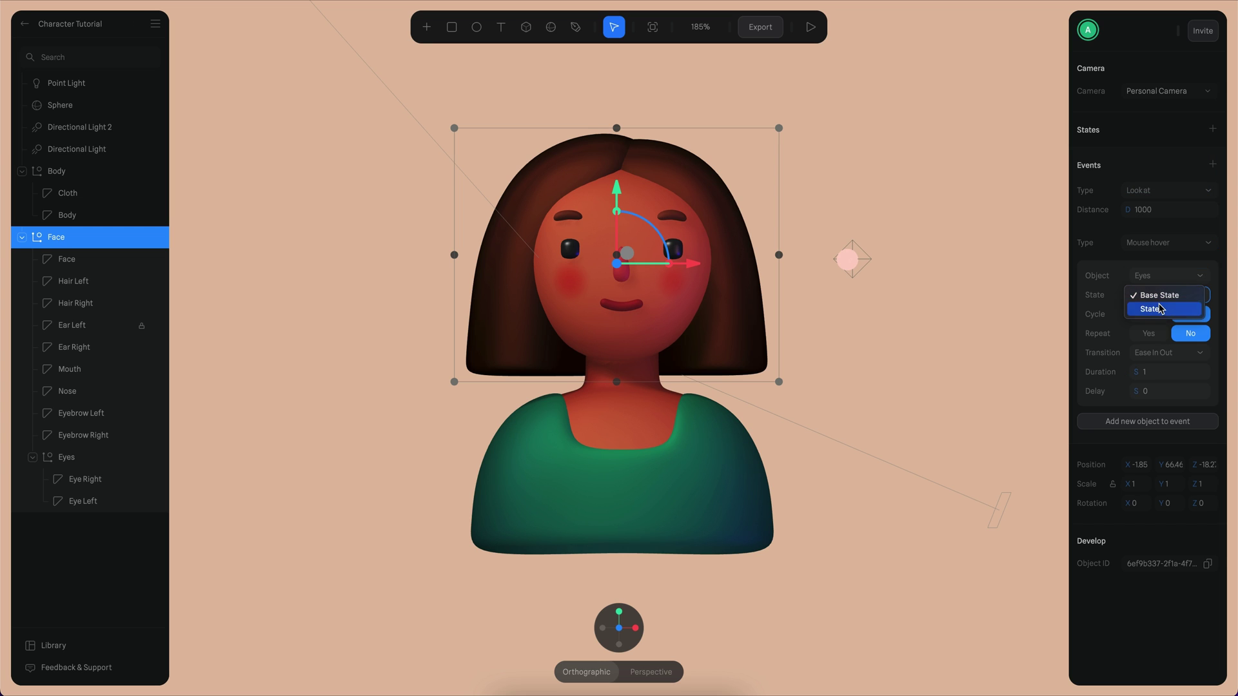
click(1160, 309)
Set the hover event's transition duration to 0.1 s and play the scene to test the eye animation
click(1165, 376)
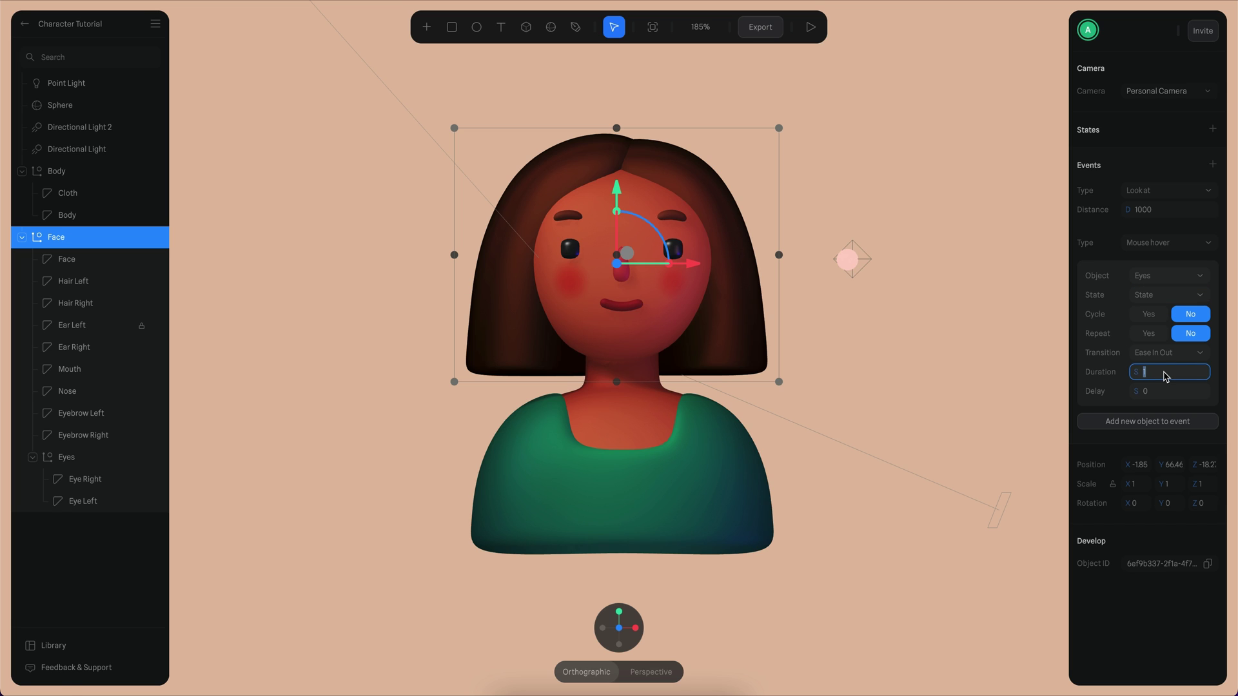
text(.1)
key(Return)
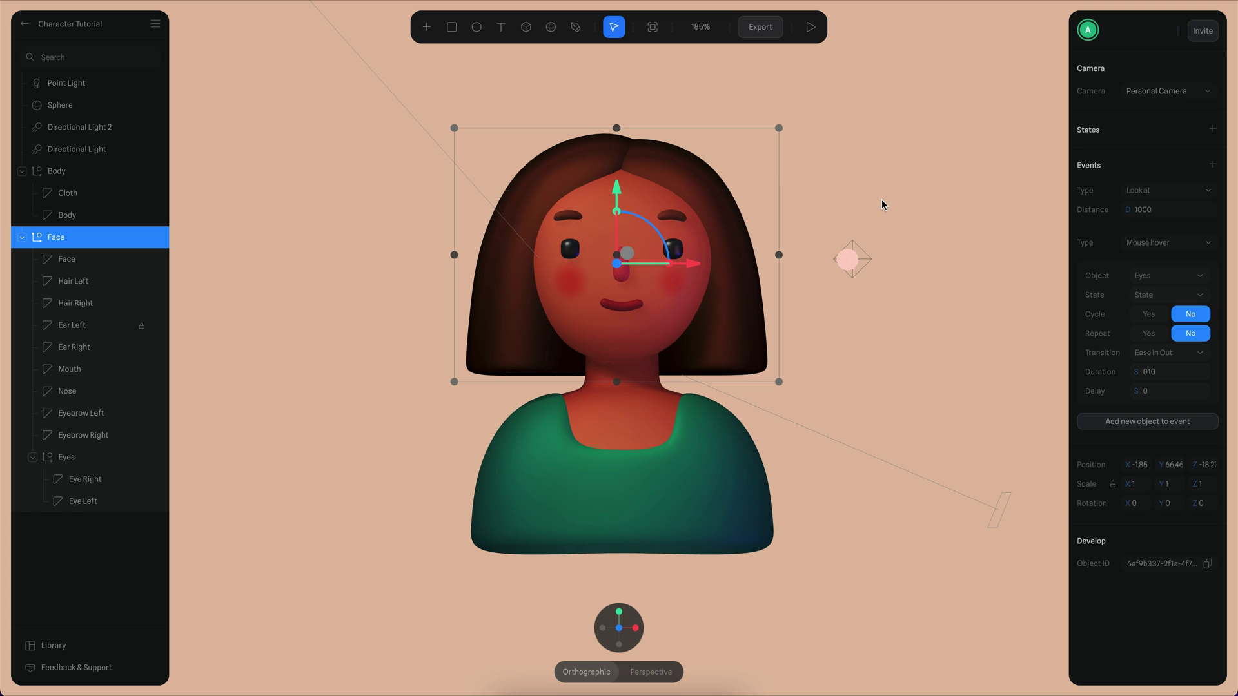
click(810, 26)
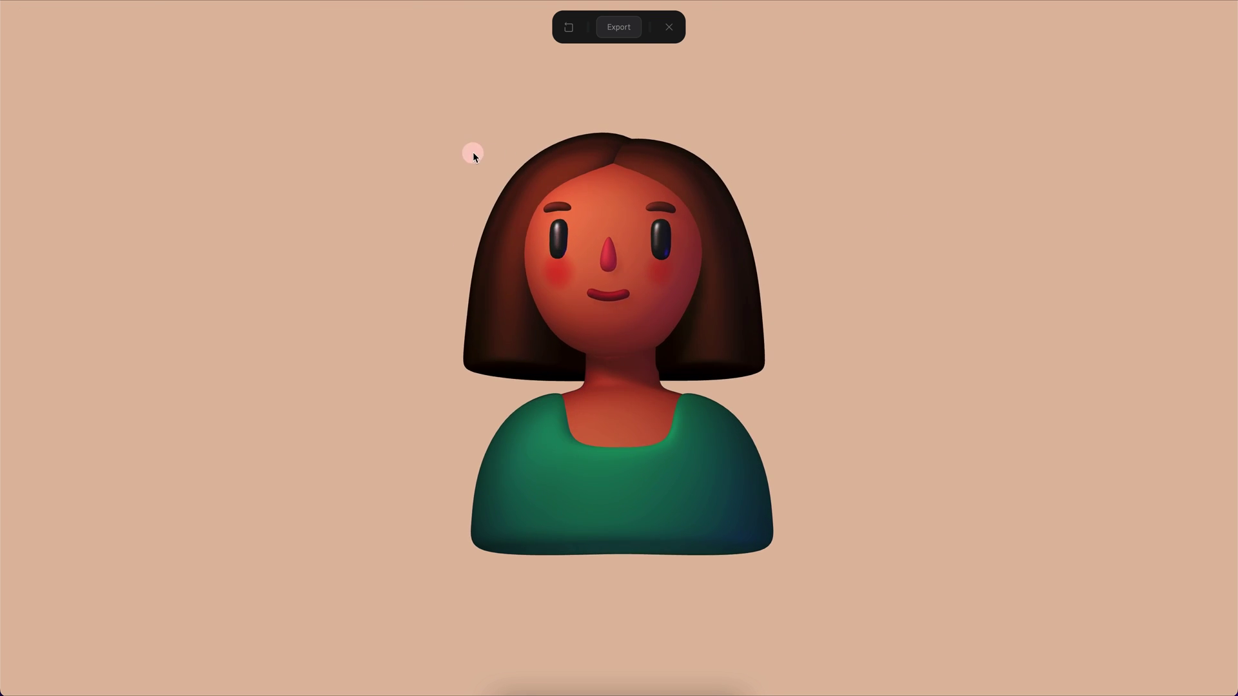
key(Escape)
Change the hover event's transition to Spring and preview the eye animation
click(1168, 354)
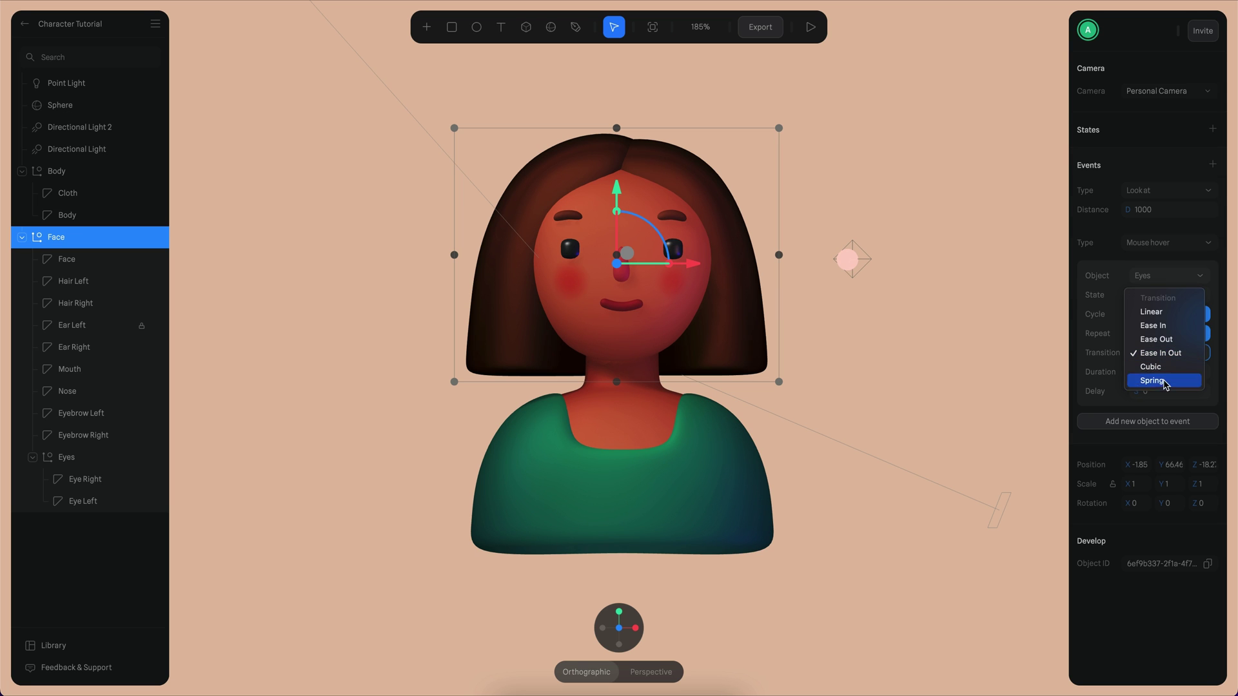
click(1164, 381)
click(810, 26)
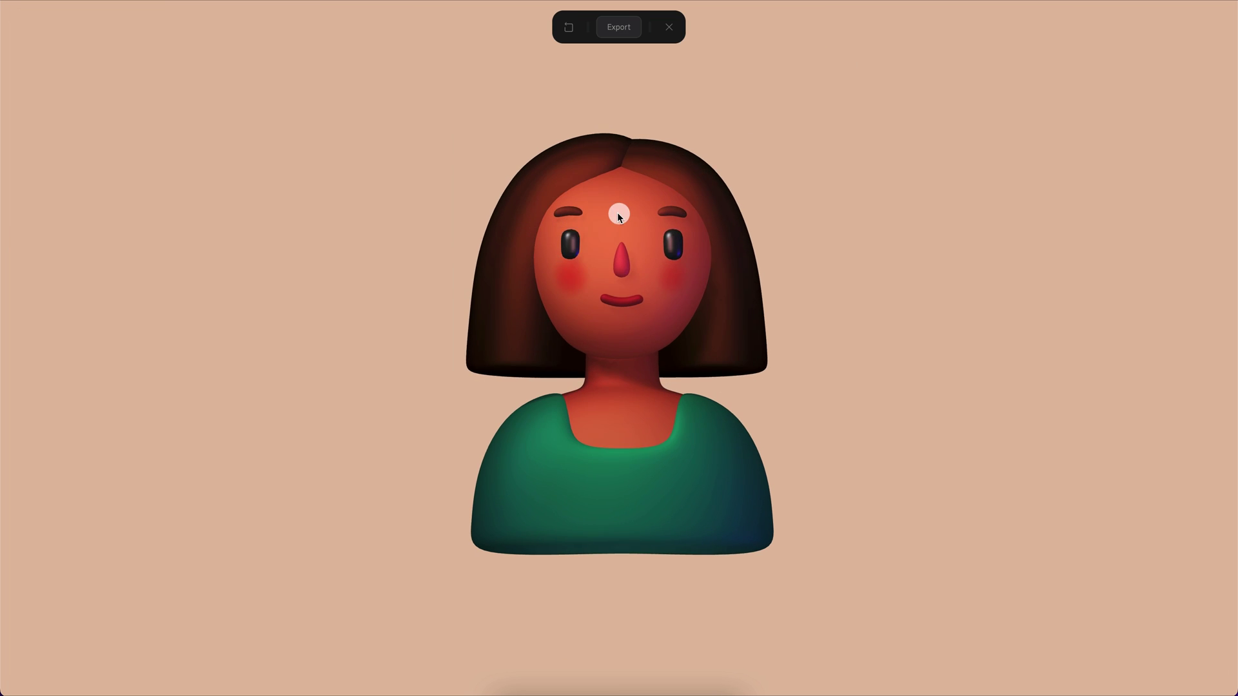
click(669, 27)
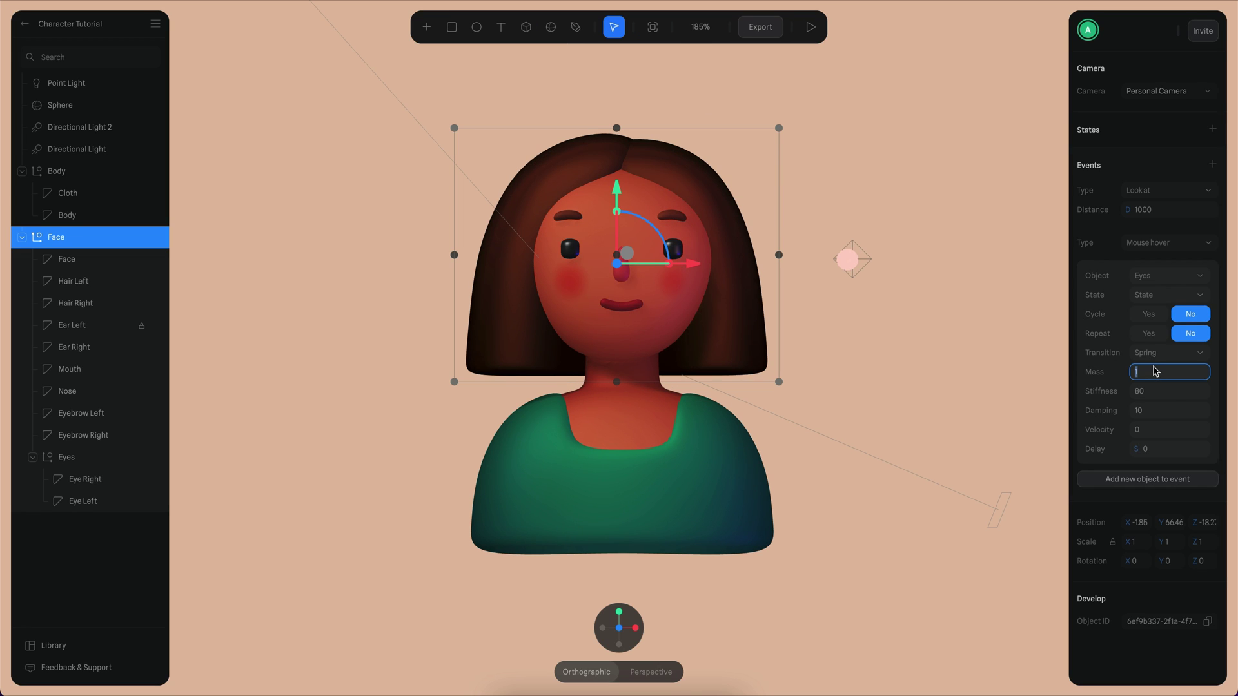
Set the spring transition's mass to 0.5 and velocity to 20, and play the scene to test it
text(.5)
key(Return)
click(1153, 430)
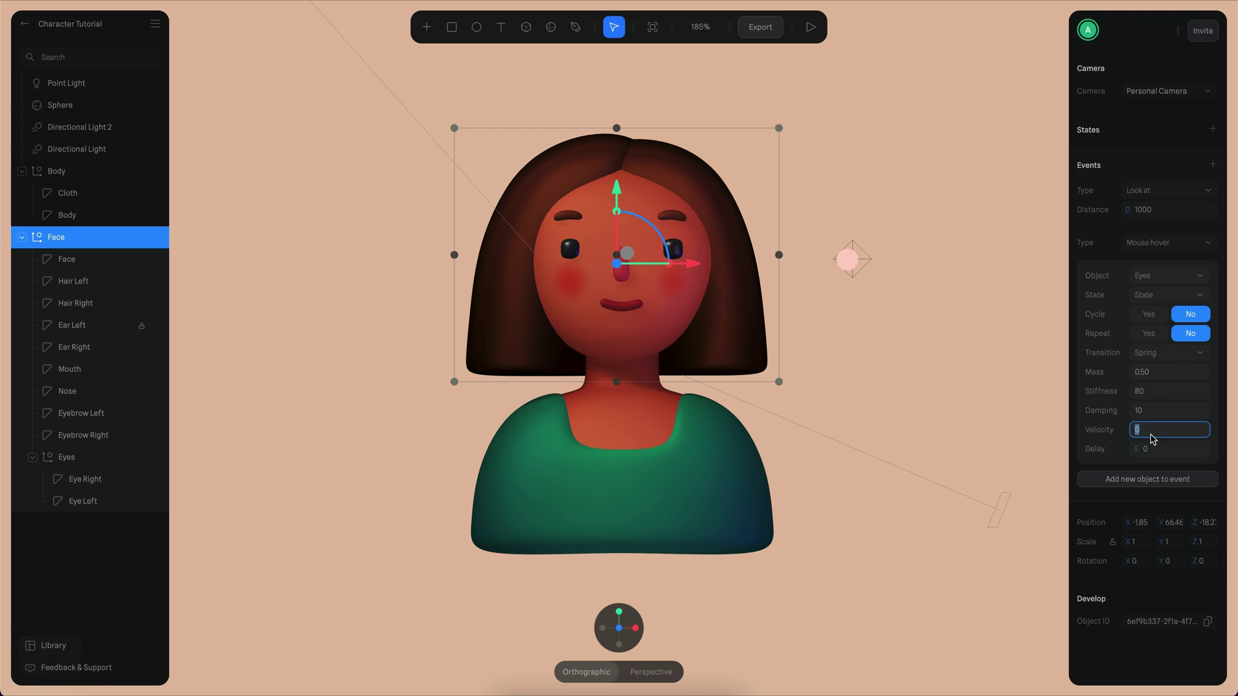
text(20)
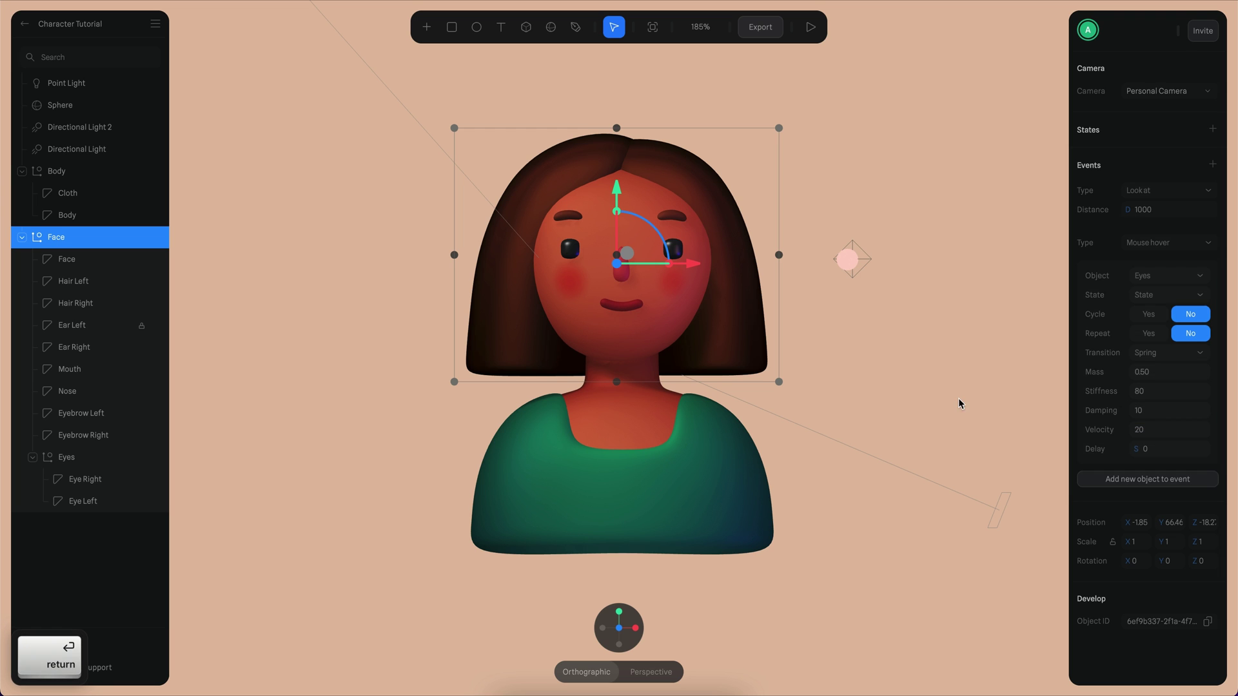
click(810, 26)
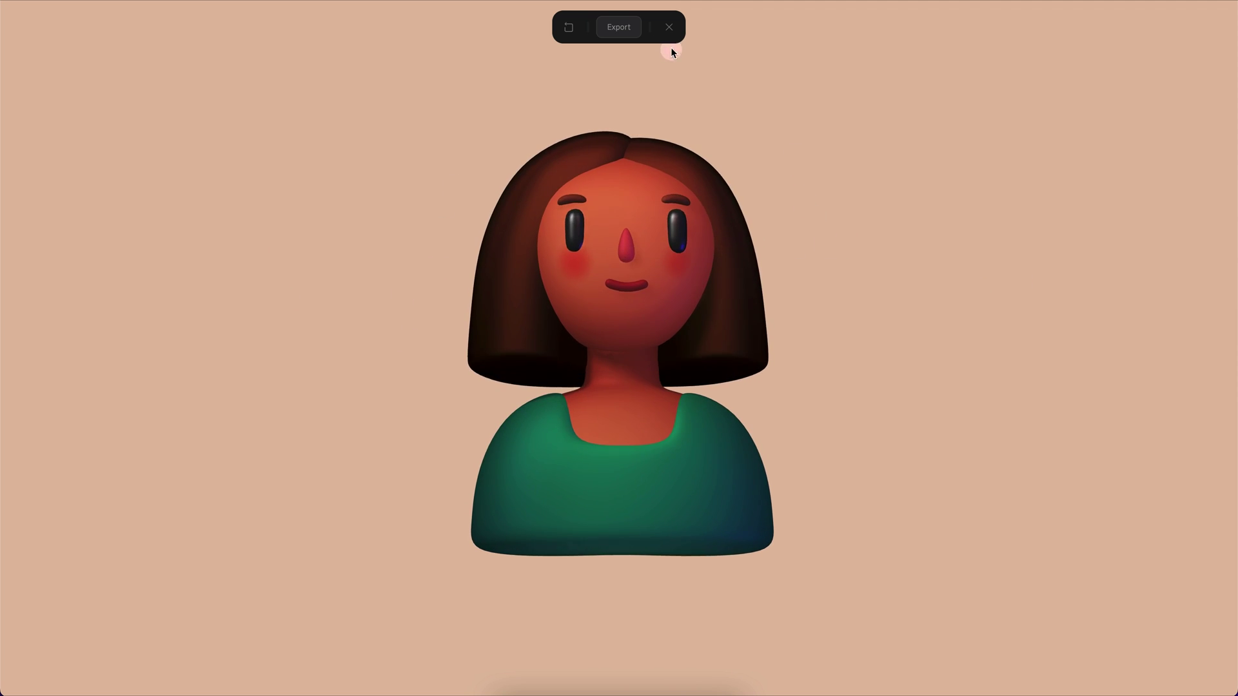
Exit the preview and add a state to Eyebrow Left, raised to about Y 39.5 and tilted to about 99° on Z
click(669, 26)
alt+drag(902, 286, 881, 303)
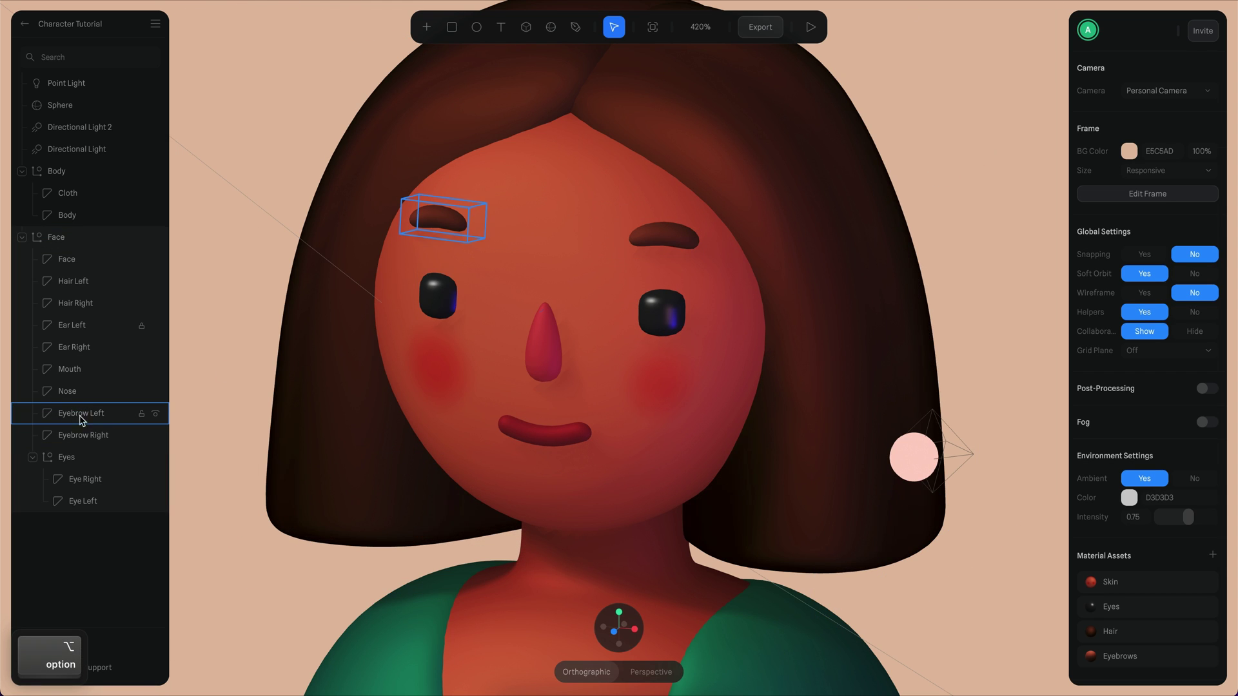
alt+click(439, 219)
alt+drag(801, 226, 911, 221)
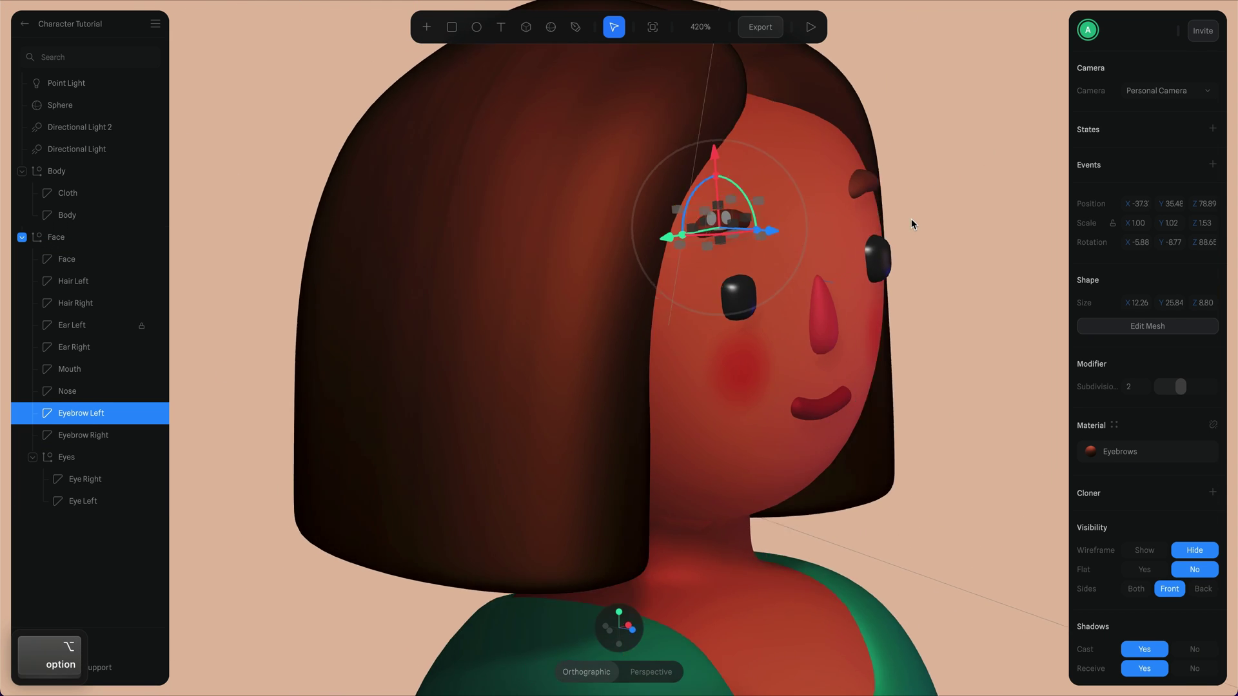
middle_drag(912, 222, 804, 302)
scroll(804, 301, up, 2)
click(1213, 129)
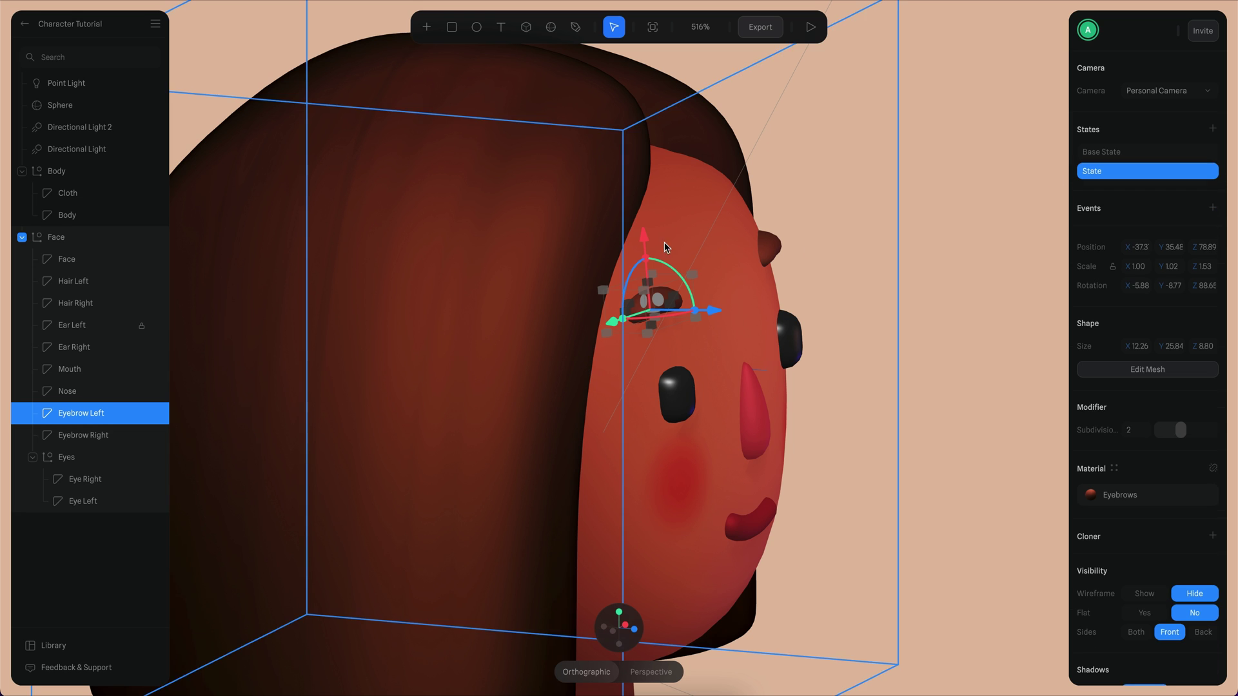
drag(648, 242, 626, 267)
alt+drag(751, 293, 671, 300)
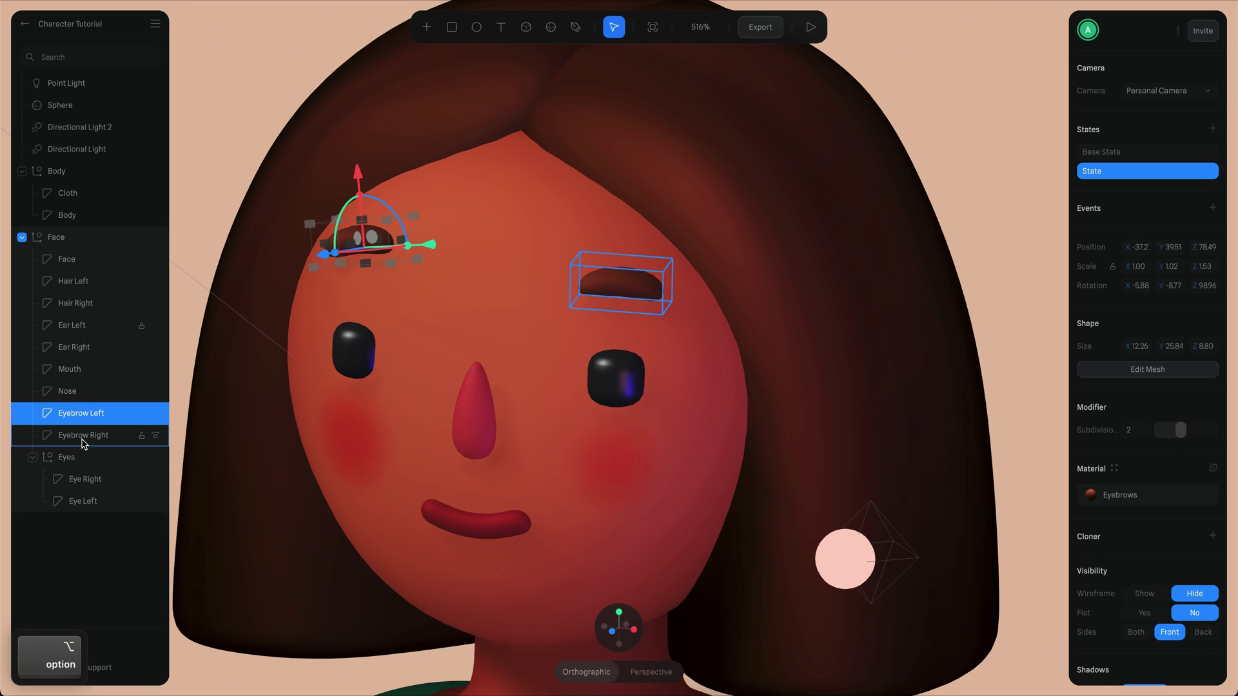
Add a state to Eyebrow Right with the eyebrow raised to about Y 41 and tilted to 71° on Z
click(84, 436)
click(1213, 129)
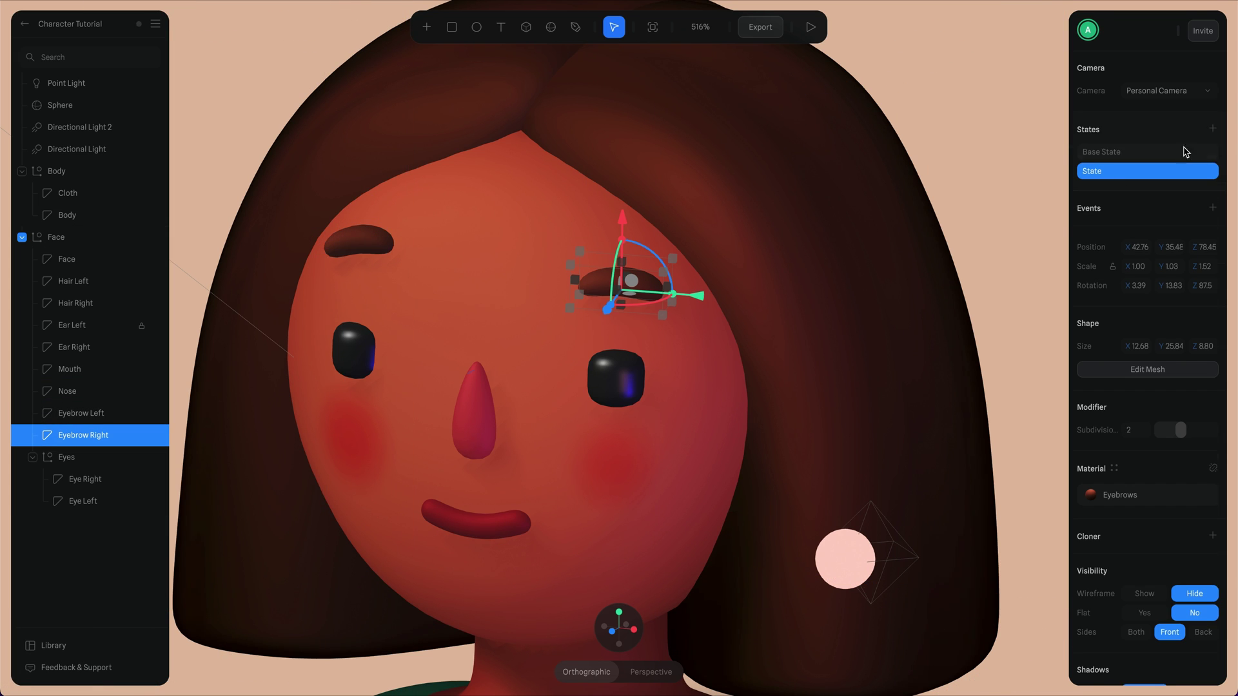
drag(630, 223, 655, 234)
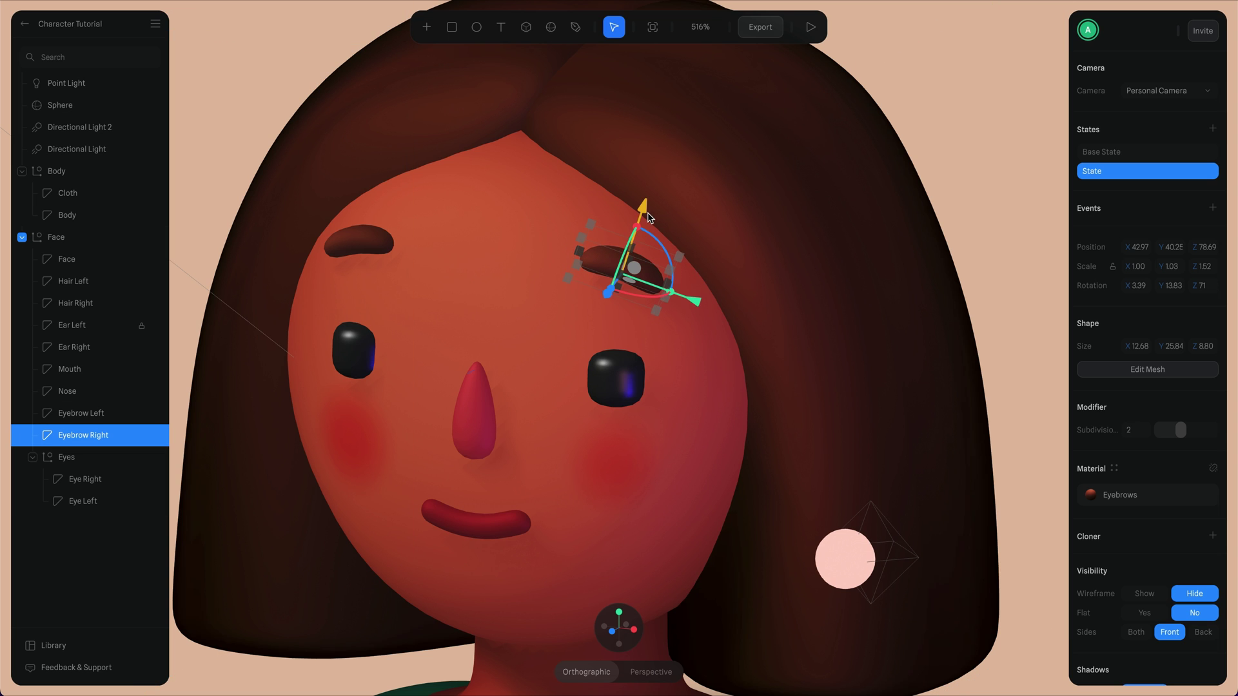
super+scroll(649, 215, down, 5)
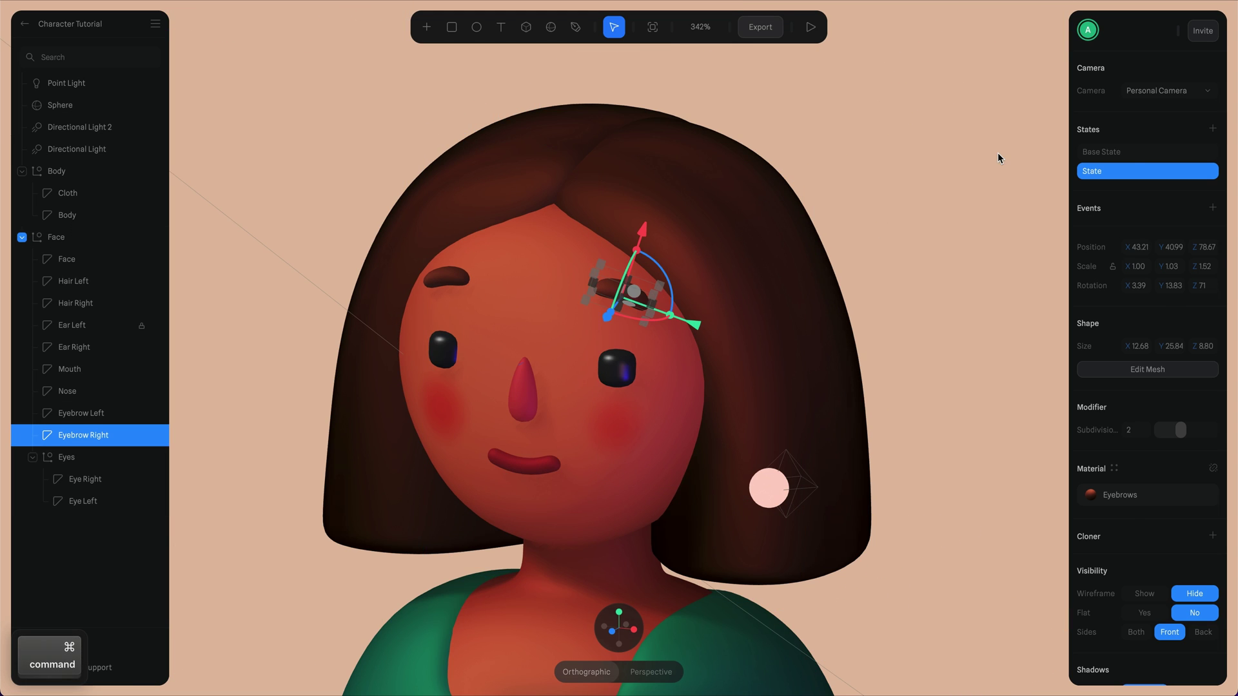
Add Eyebrow Left to the Face group's Mouse hover event, switching it to State with a Spring transition
click(822, 226)
click(1166, 484)
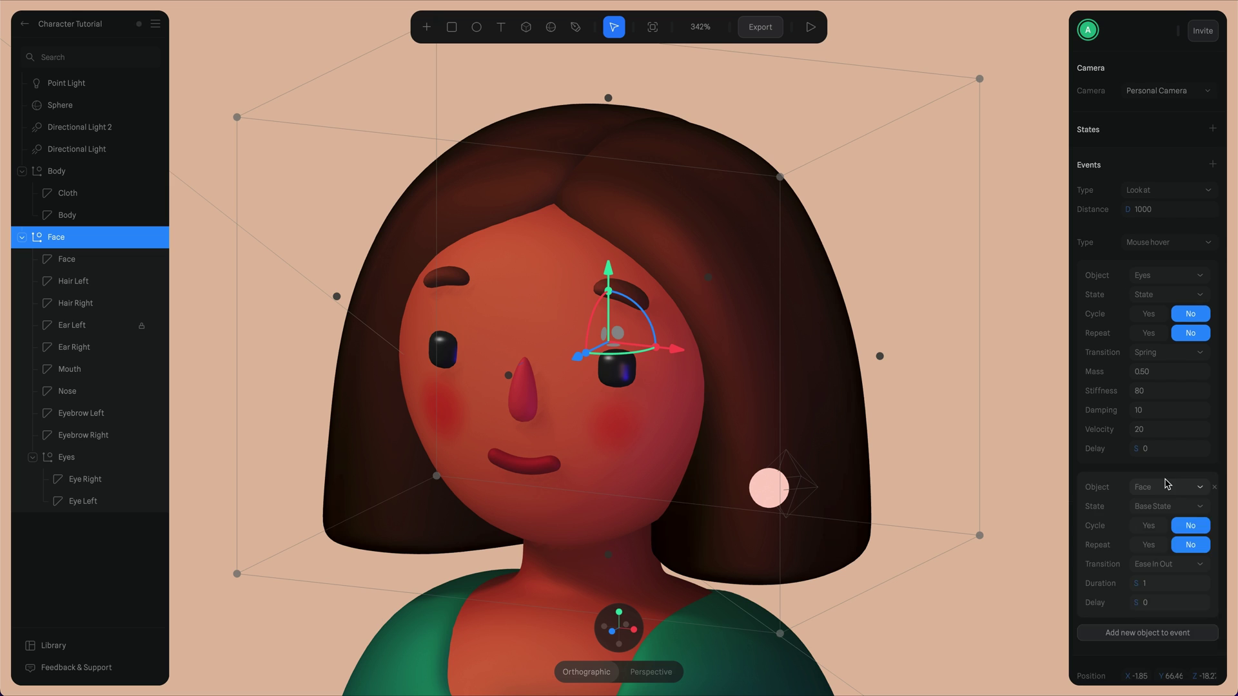
scroll(1168, 480, down, 3)
click(1168, 377)
click(1164, 391)
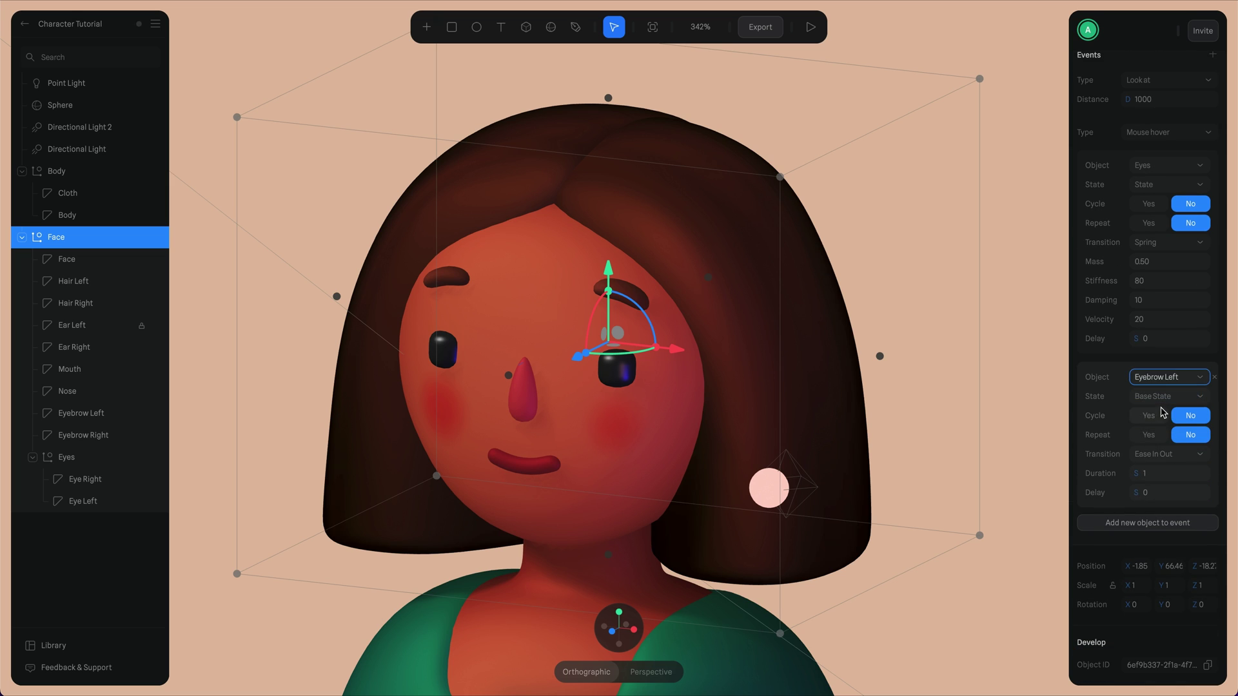
click(1164, 398)
click(1165, 457)
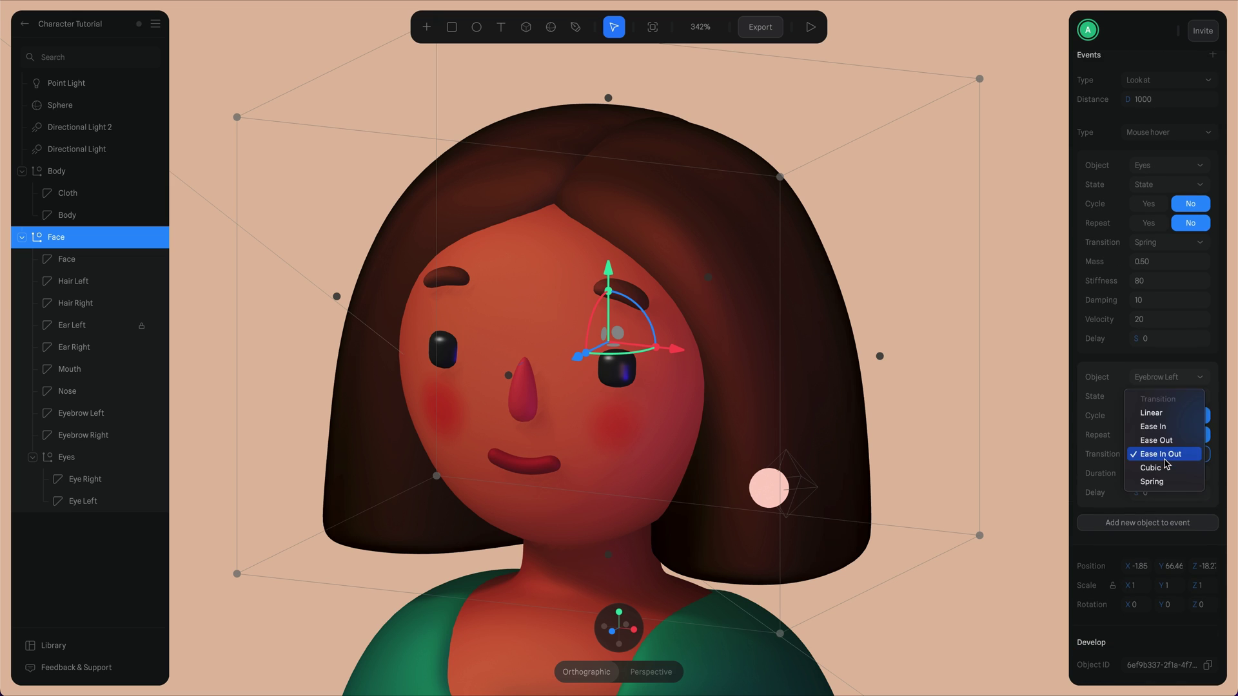
click(1161, 482)
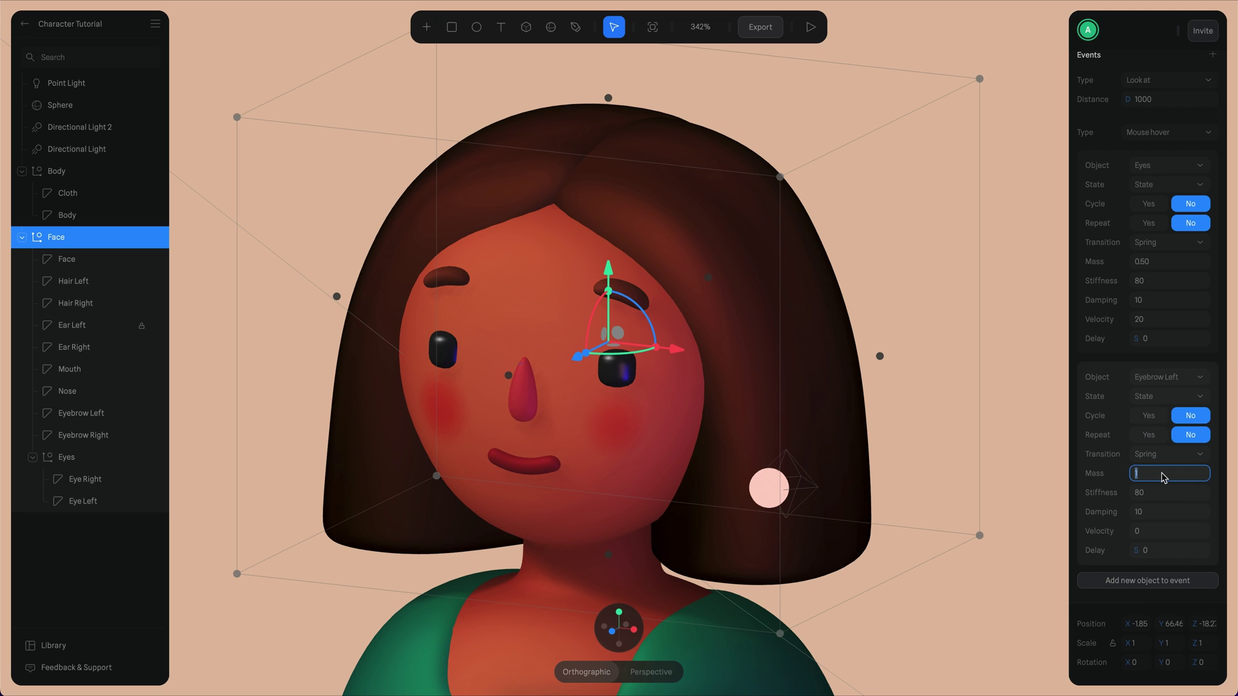
Set the Eyebrow Left spring transition's mass to 0.6 and velocity to 20
key(BackSpace)
click(1148, 535)
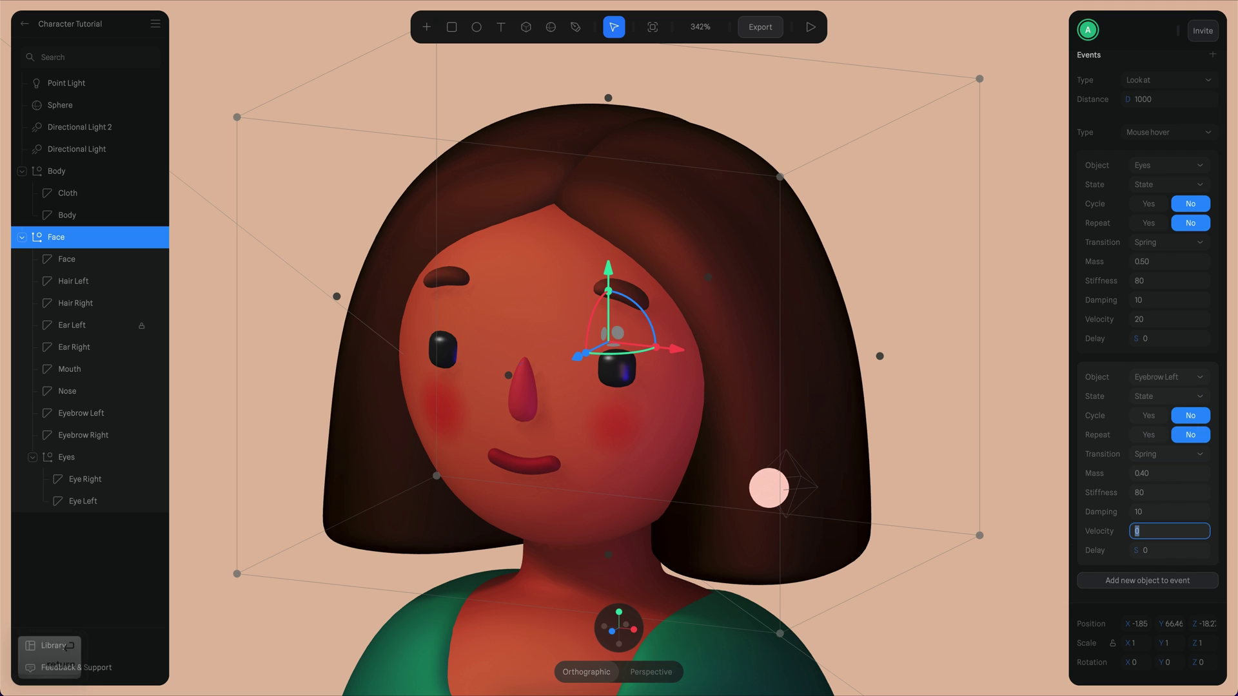
text(20)
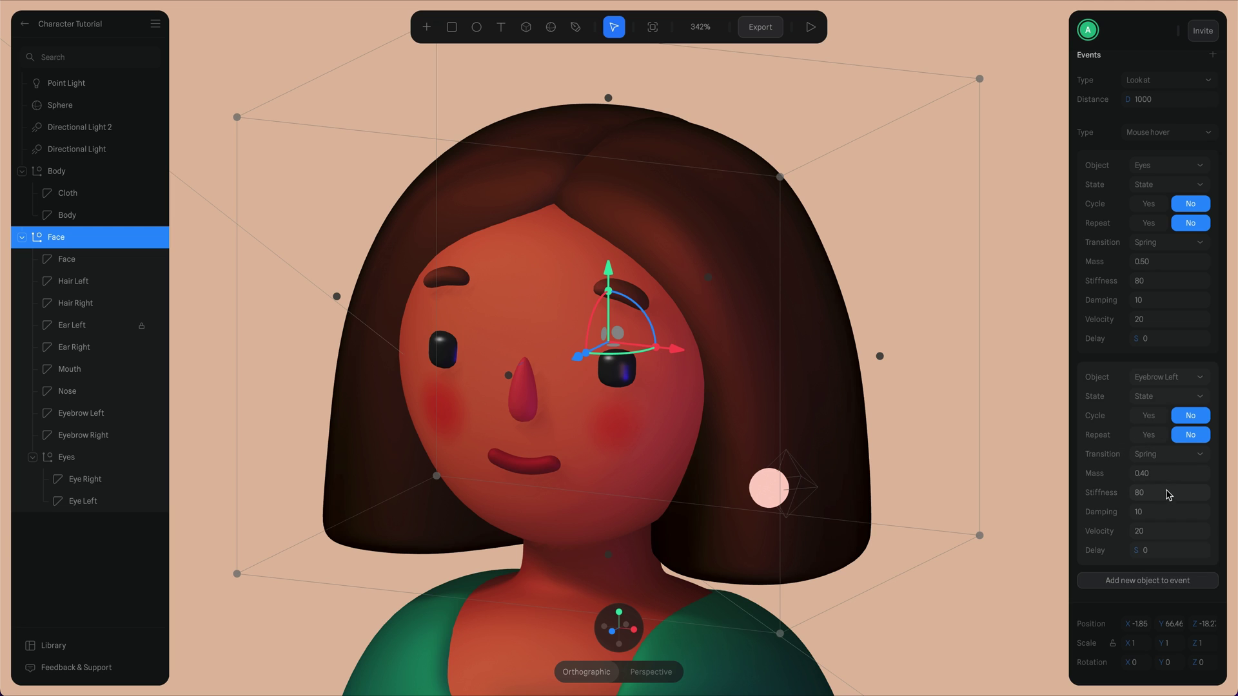
key(BackSpace)
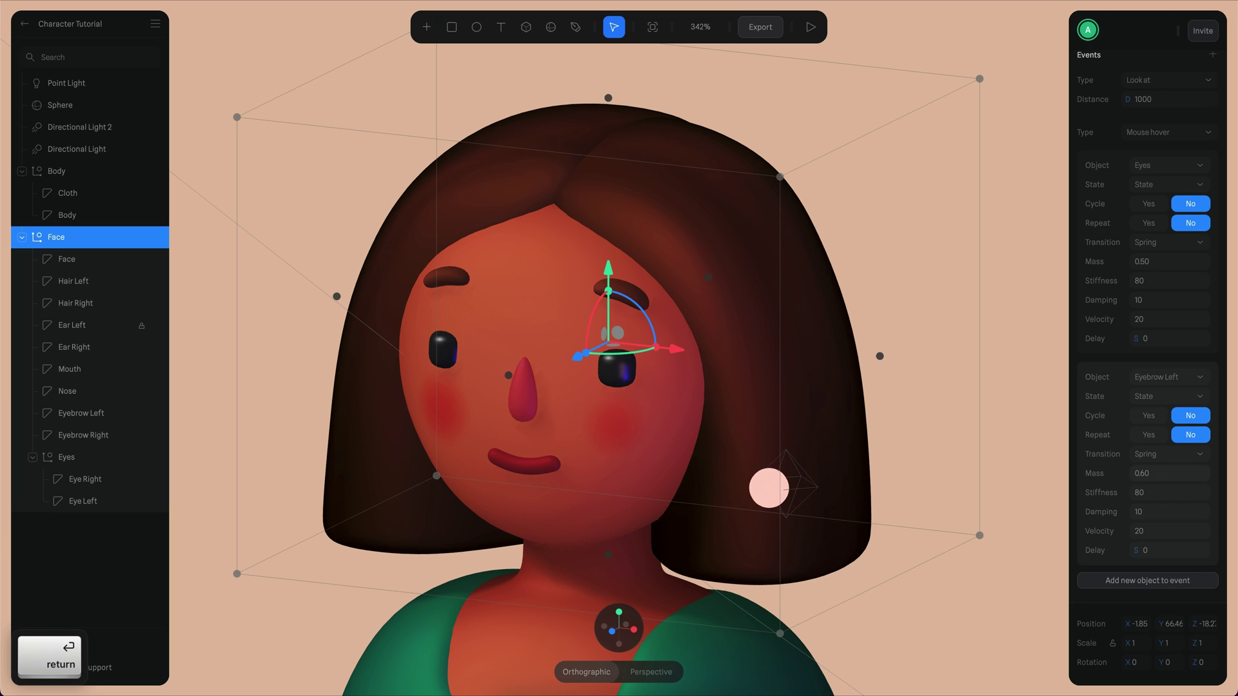
Add Eyebrow Right to the same Mouse hover event, switching it to State with a Spring transition
click(1140, 581)
click(1153, 594)
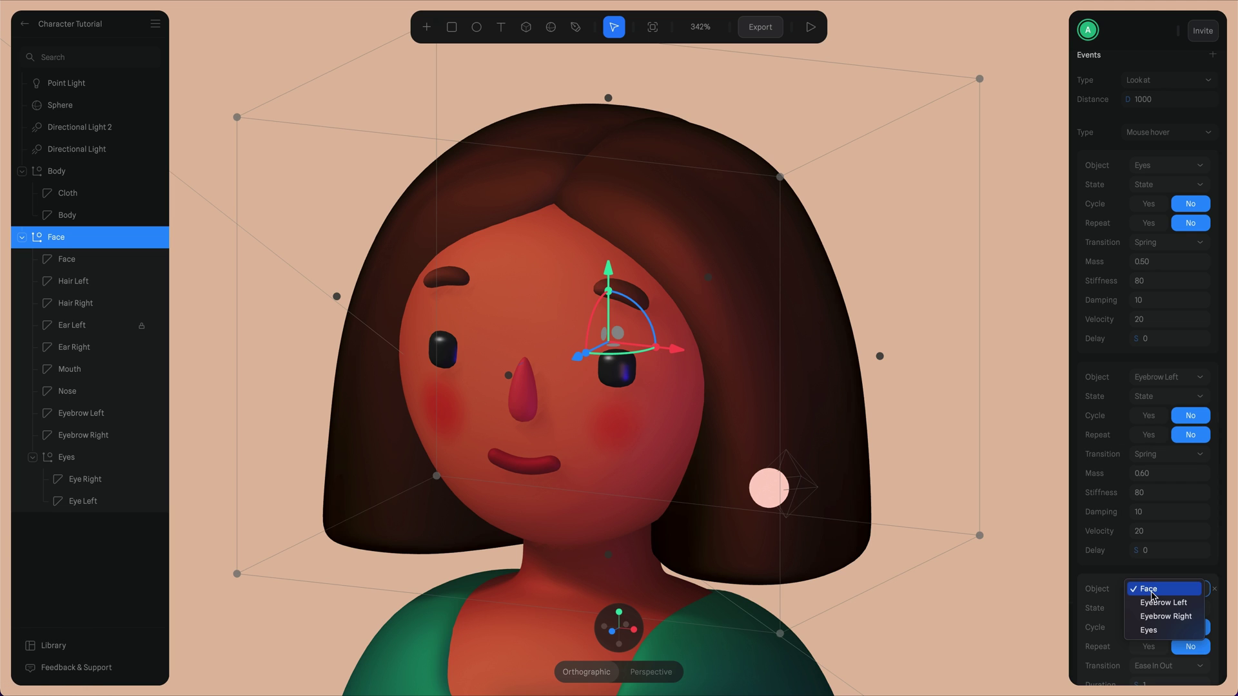
click(1154, 617)
scroll(1151, 619, down, 3)
click(1167, 450)
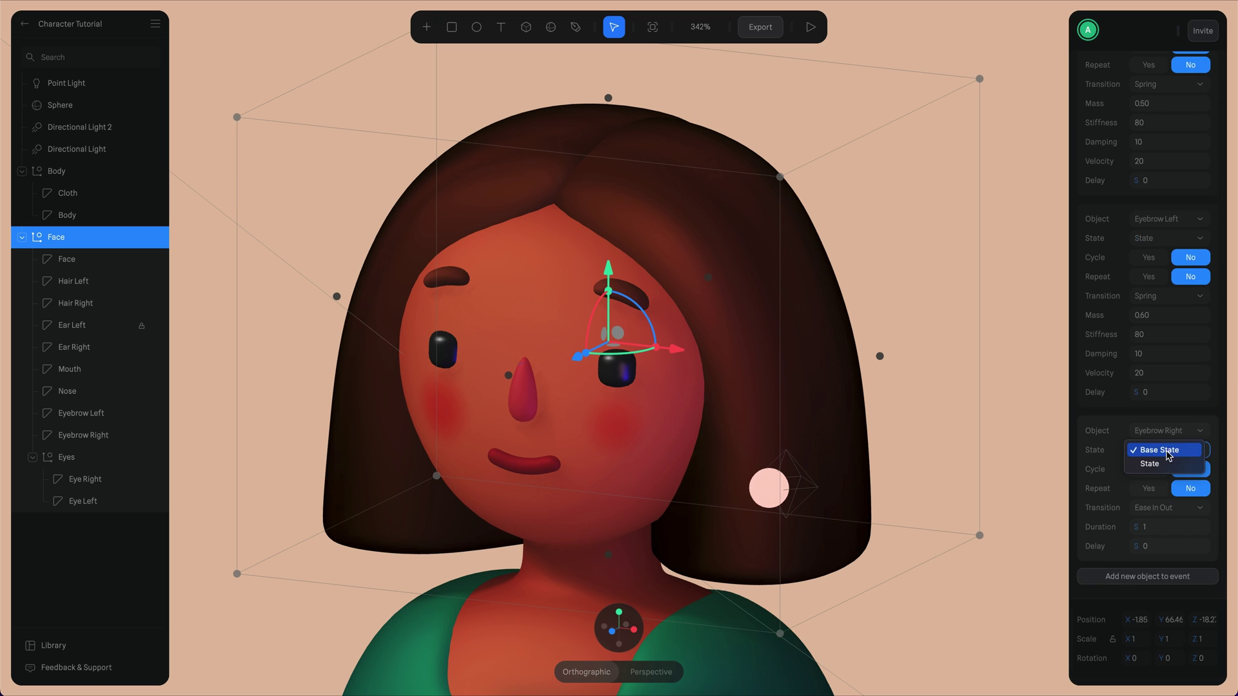
click(1158, 509)
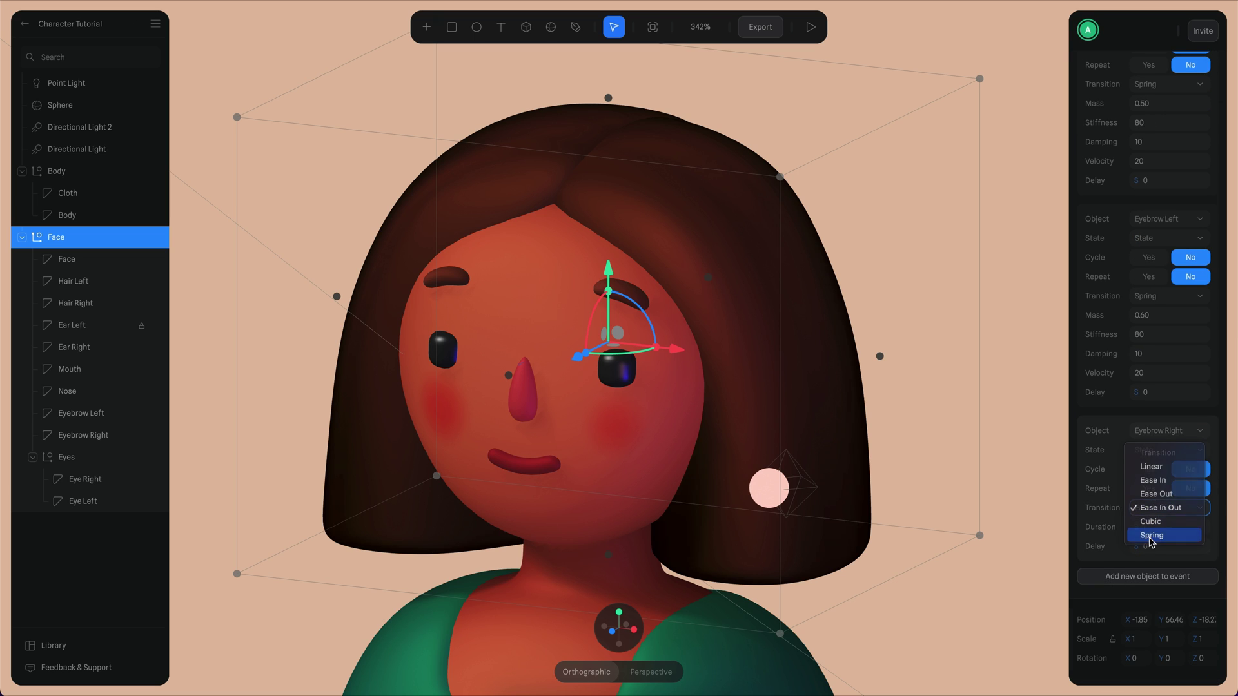
click(1151, 536)
Set the Eyebrow Right spring transition's mass to 0.60 and velocity to 20
text(0.60)
key(Return)
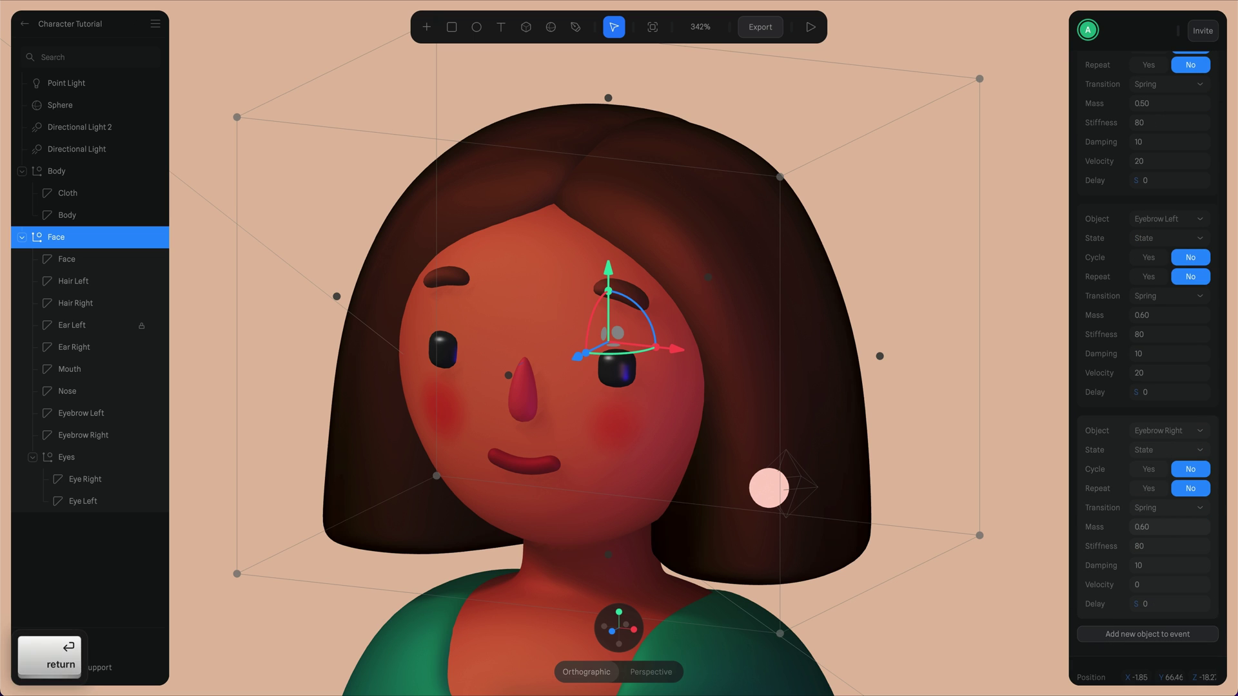
click(1165, 585)
text(20)
key(Return)
Deselect the Face group and play the scene to test the eyebrow and eye hover animation
super+scroll(893, 285, down, 5)
click(906, 346)
alt+drag(905, 345, 922, 279)
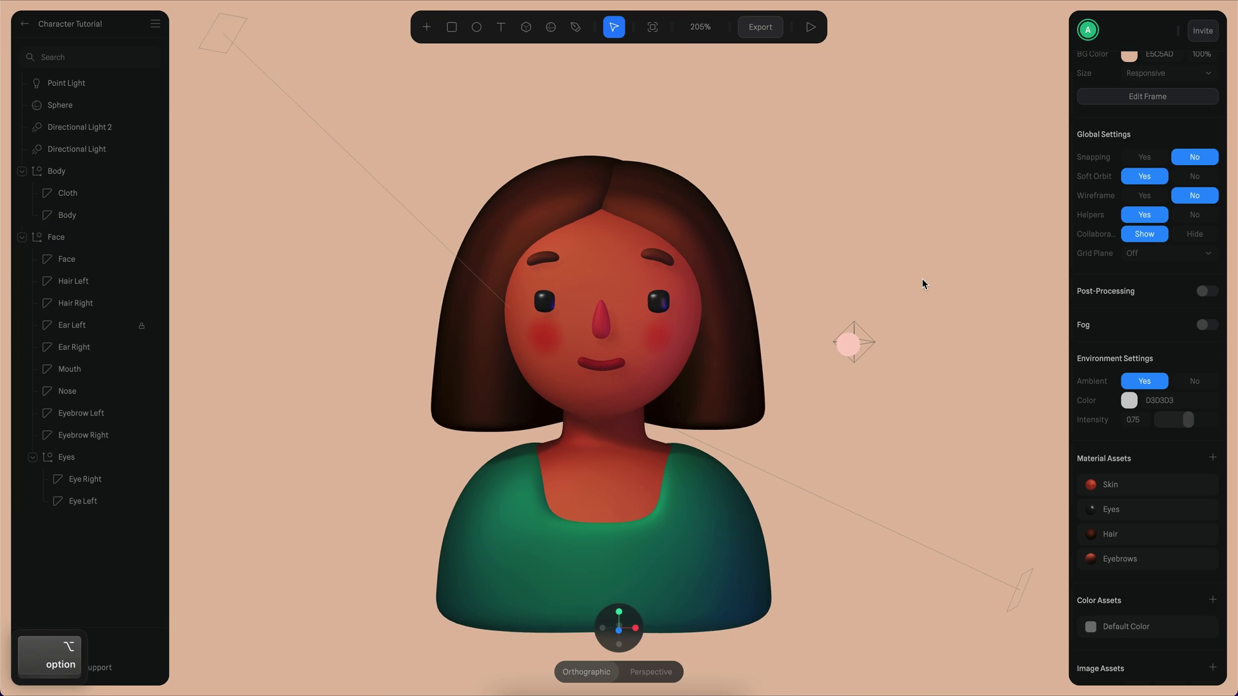
click(811, 26)
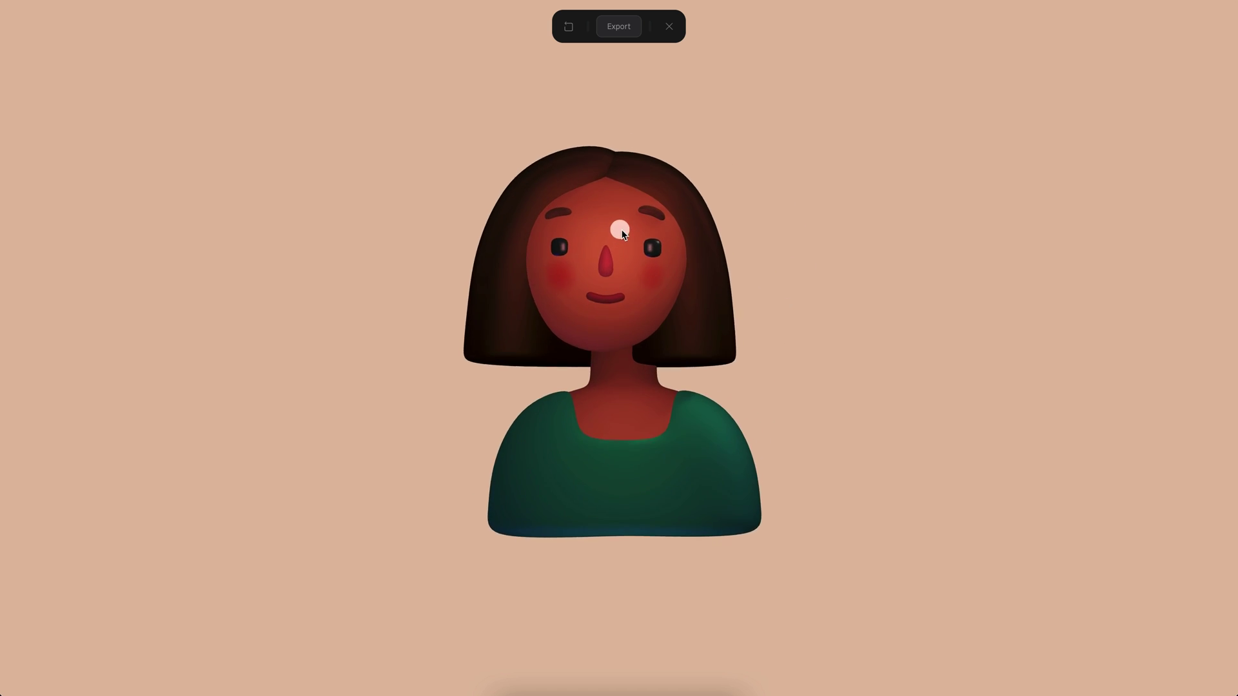
click(668, 28)
Turn off Orbit in the play settings of the Public URL export
click(755, 32)
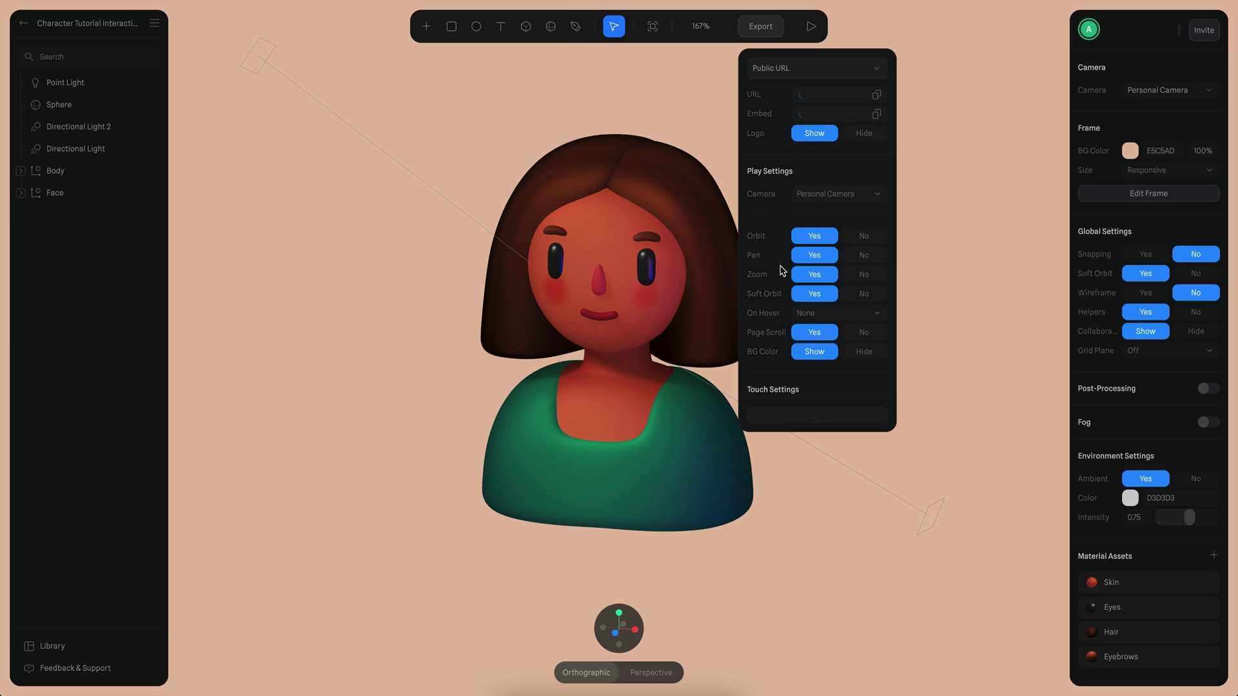
scroll(782, 271, down, 2)
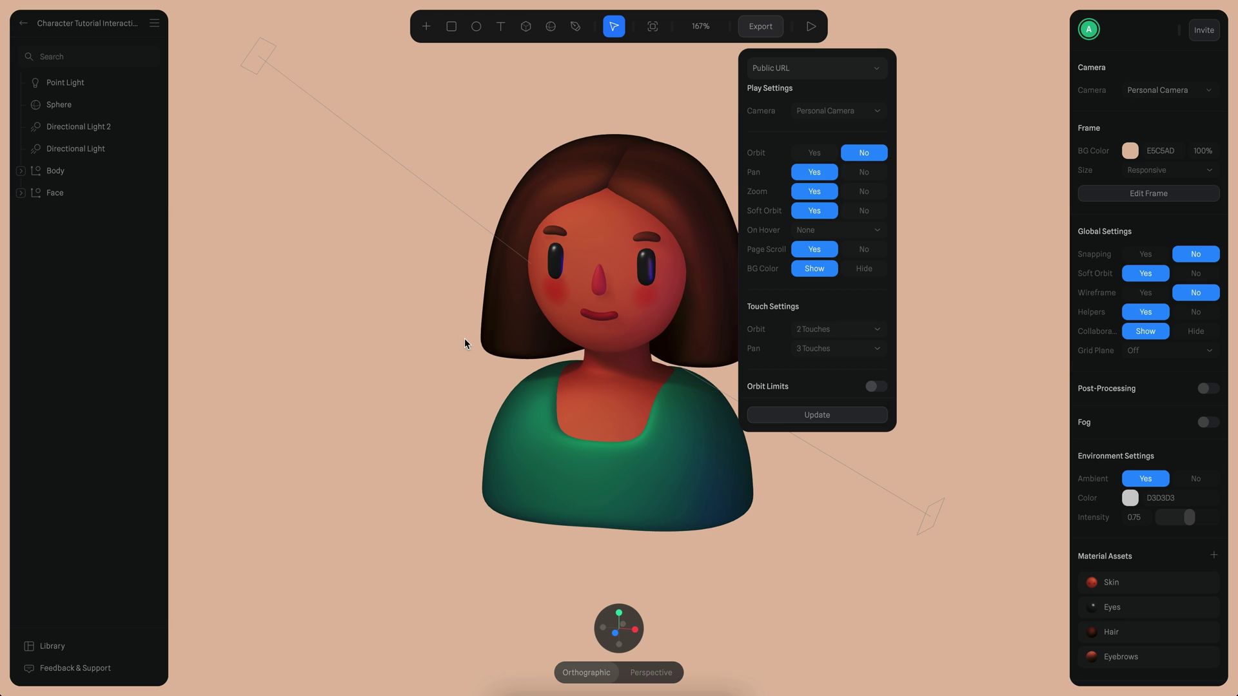
mouse_move(366, 369)
alt+mouse_down()
mouse_move(397, 376)
mouse_move(366, 363)
alt+mouse_up()
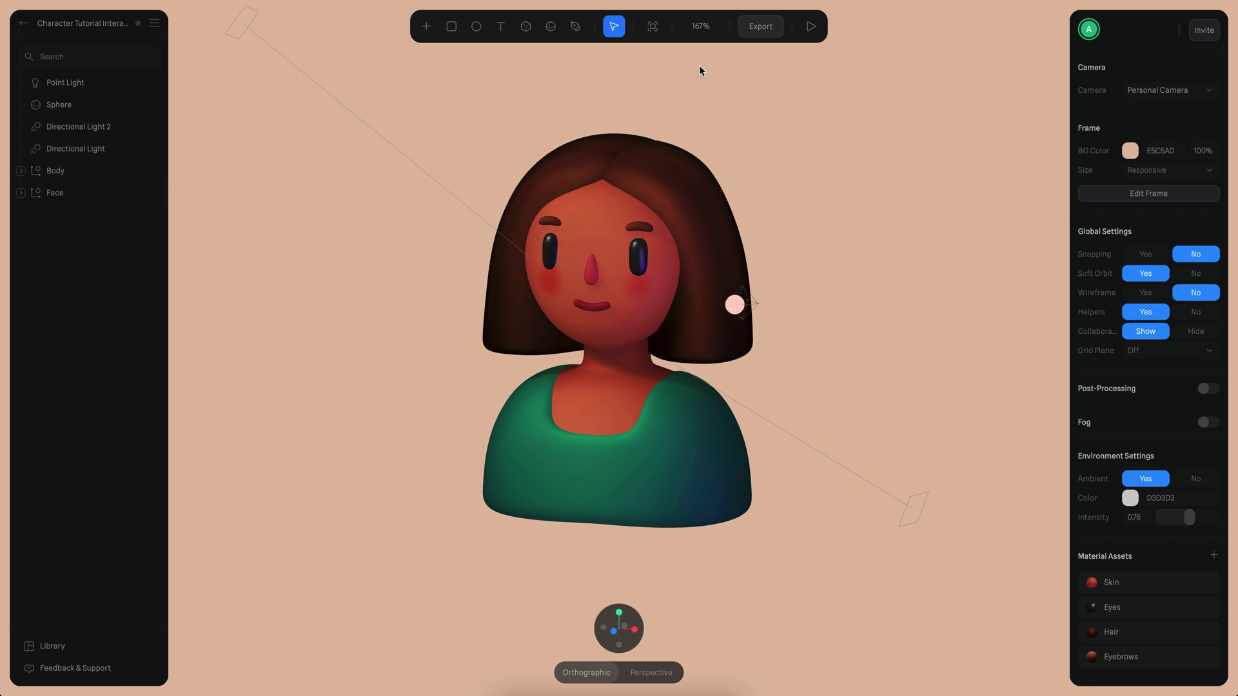
Review the Public URL export's play and touch settings, and play the scene to check the interaction
click(758, 27)
scroll(811, 249, down, 3)
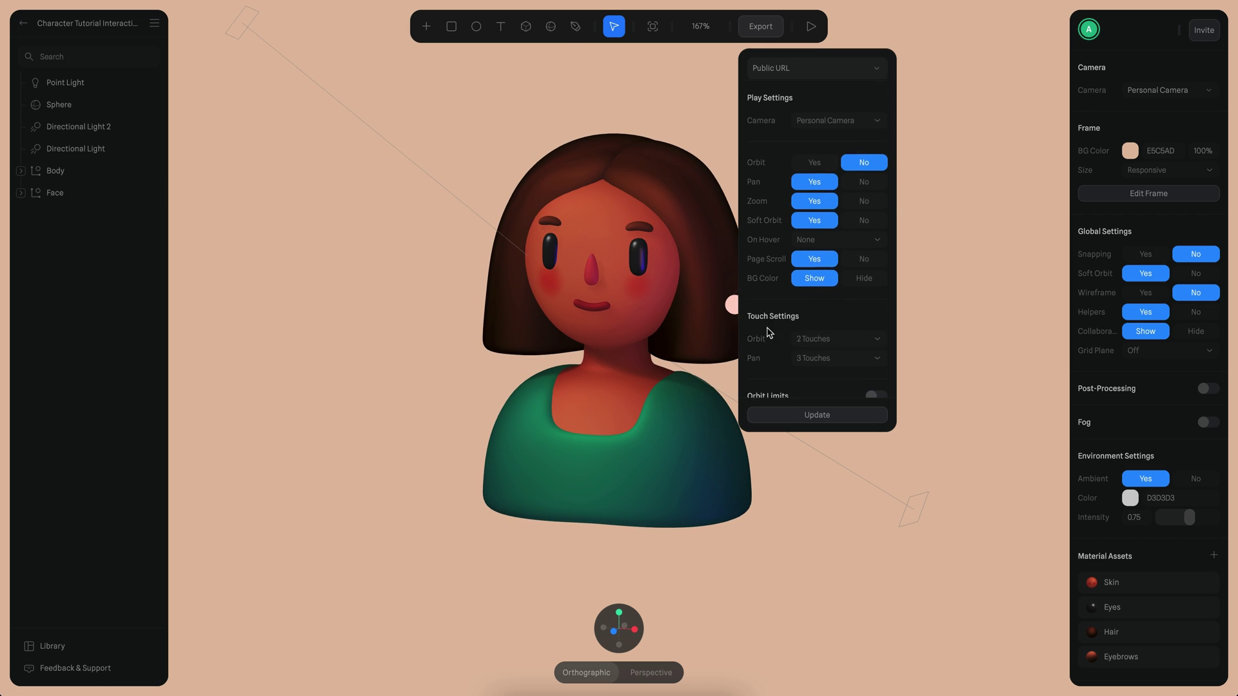
click(694, 107)
alt+drag(725, 102, 828, 157)
click(810, 34)
click(811, 32)
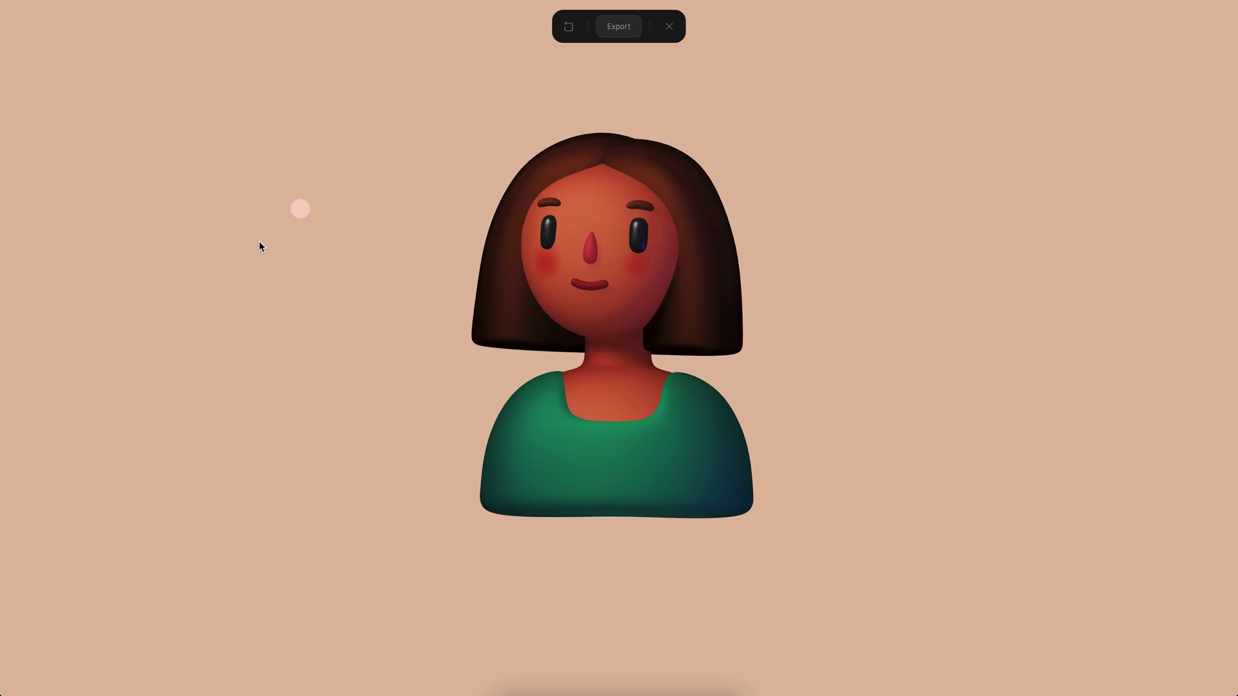
click(669, 27)
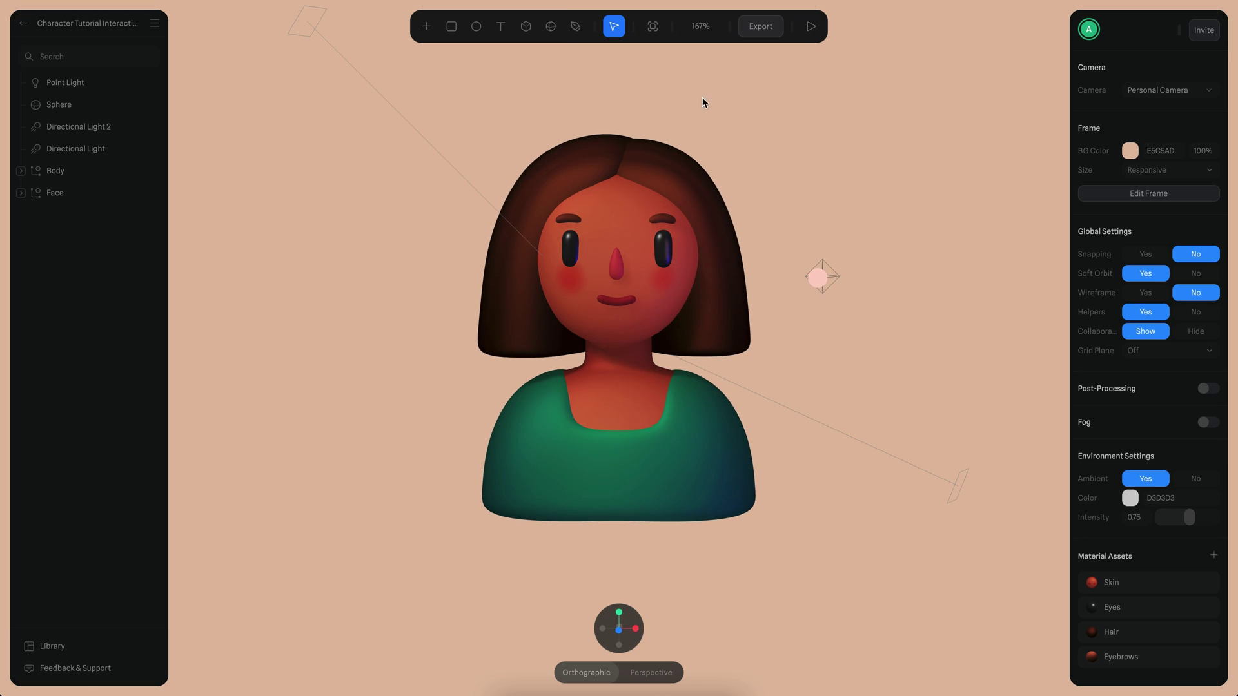
mouse_move(806, 197)
alt+mouse_down()
mouse_move(783, 210)
mouse_move(835, 202)
mouse_move(822, 204)
alt+mouse_up()
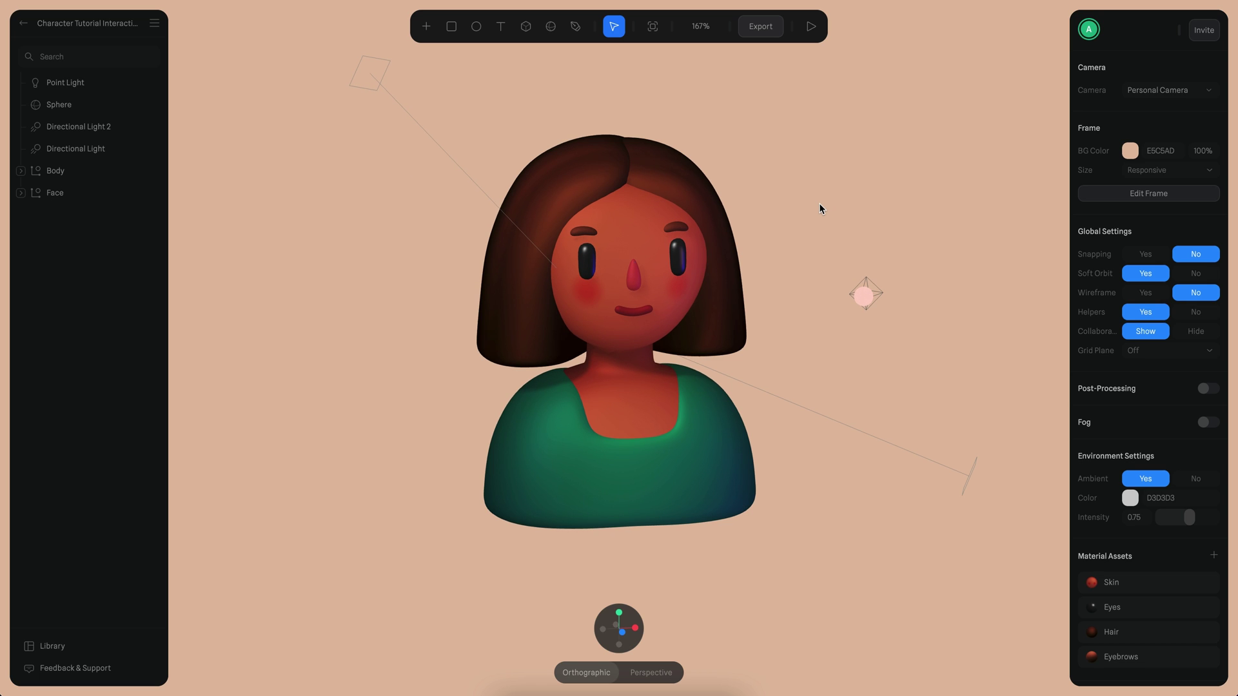